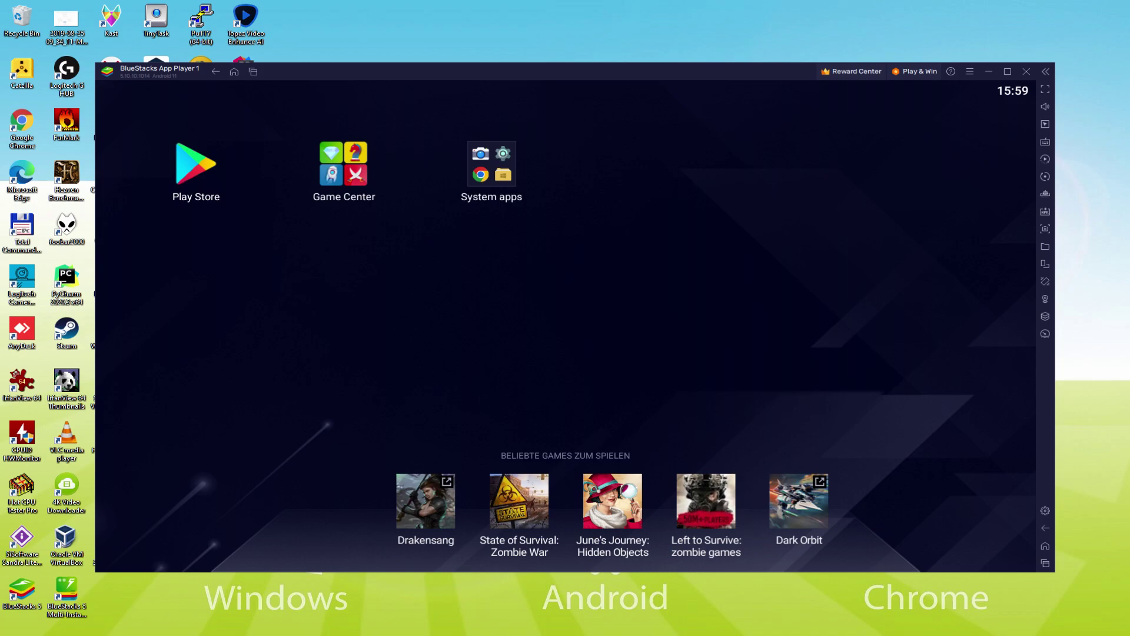
Sign in to the Play Store, agreeing to Google's terms and accepting the Google services with backup to Google Drive turned off.
{"action": "left_click", "coordinate": [196, 166]}
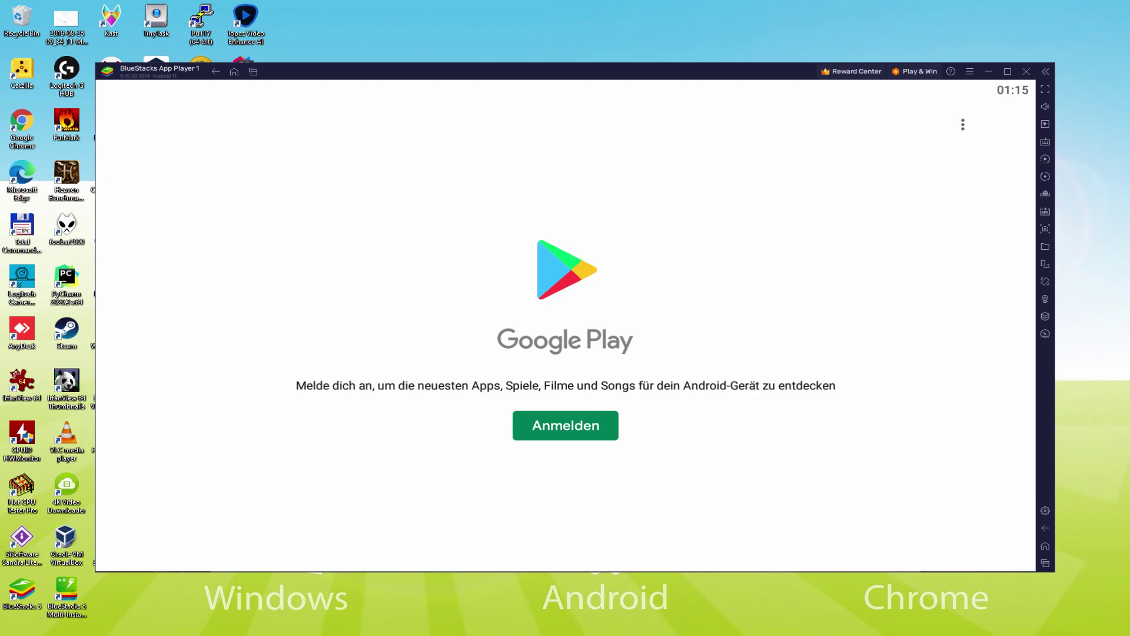
{"action": "left_click", "coordinate": [566, 419]}
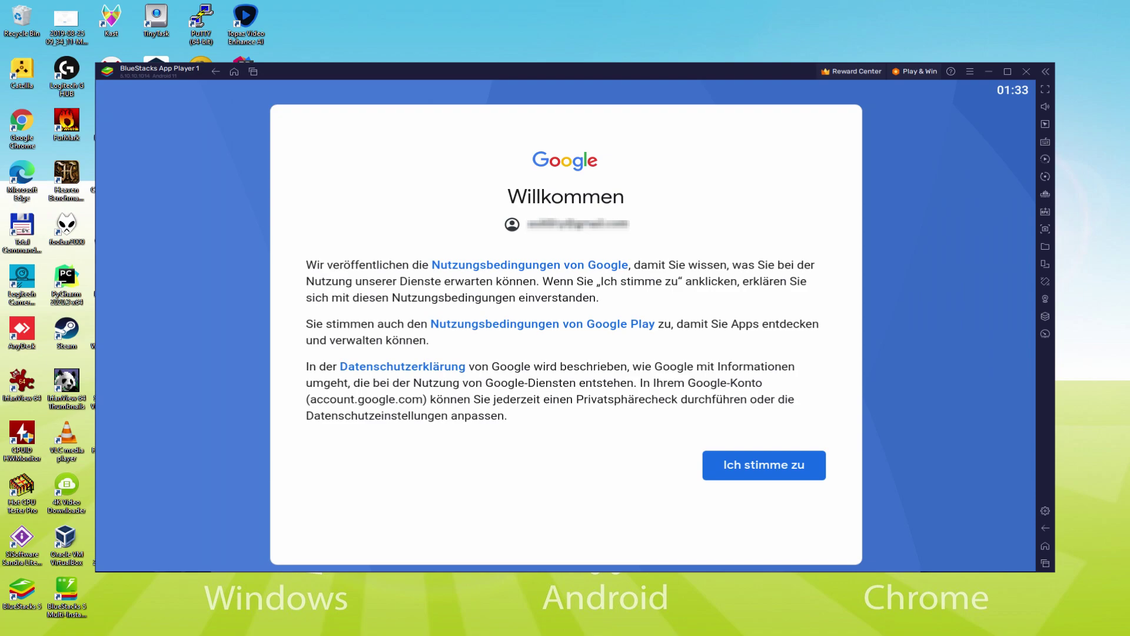
{"action": "left_click", "coordinate": [778, 460]}
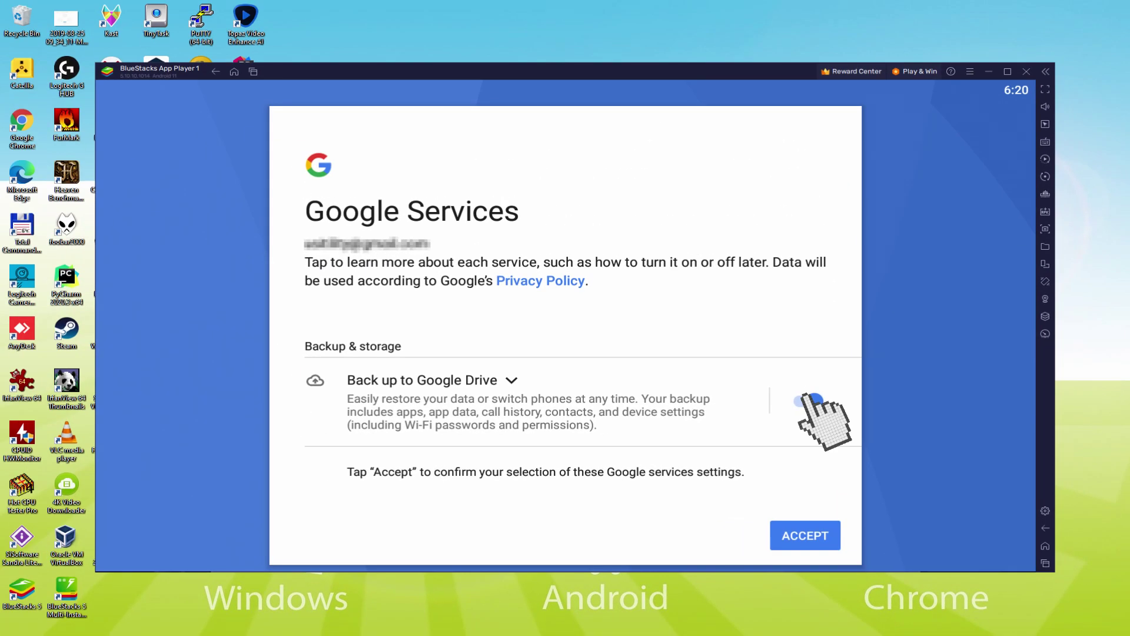
{"action": "left_click", "coordinate": [808, 400]}
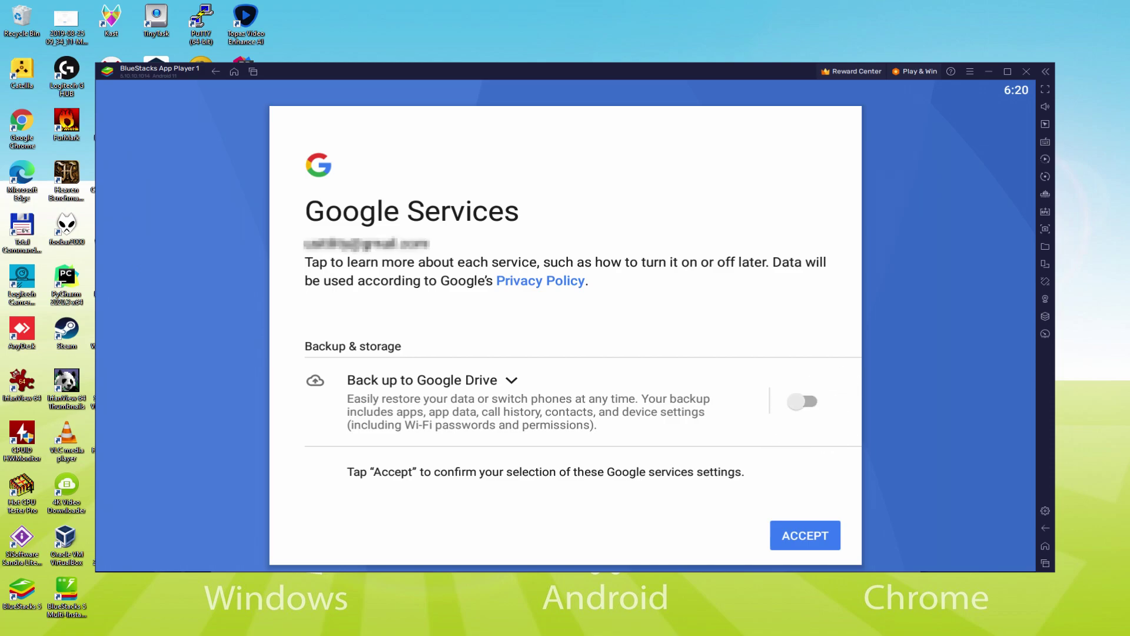
{"action": "left_click", "coordinate": [819, 536]}
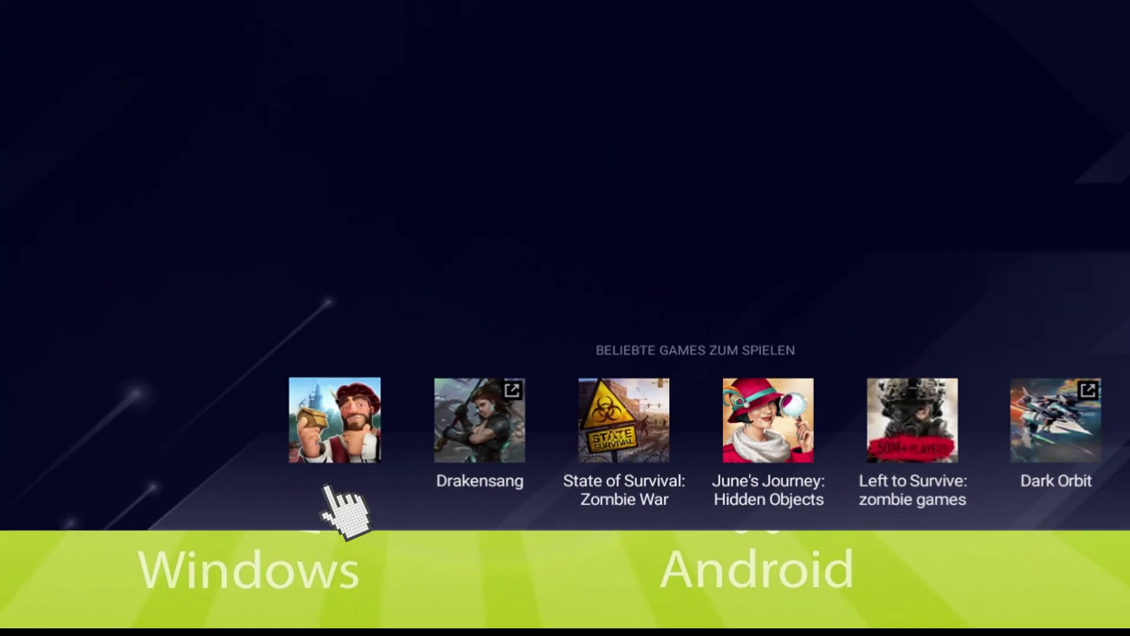
Install Forge of Empires: Build a City from the popular games and return to the home screen.
{"action": "left_click", "coordinate": [329, 498]}
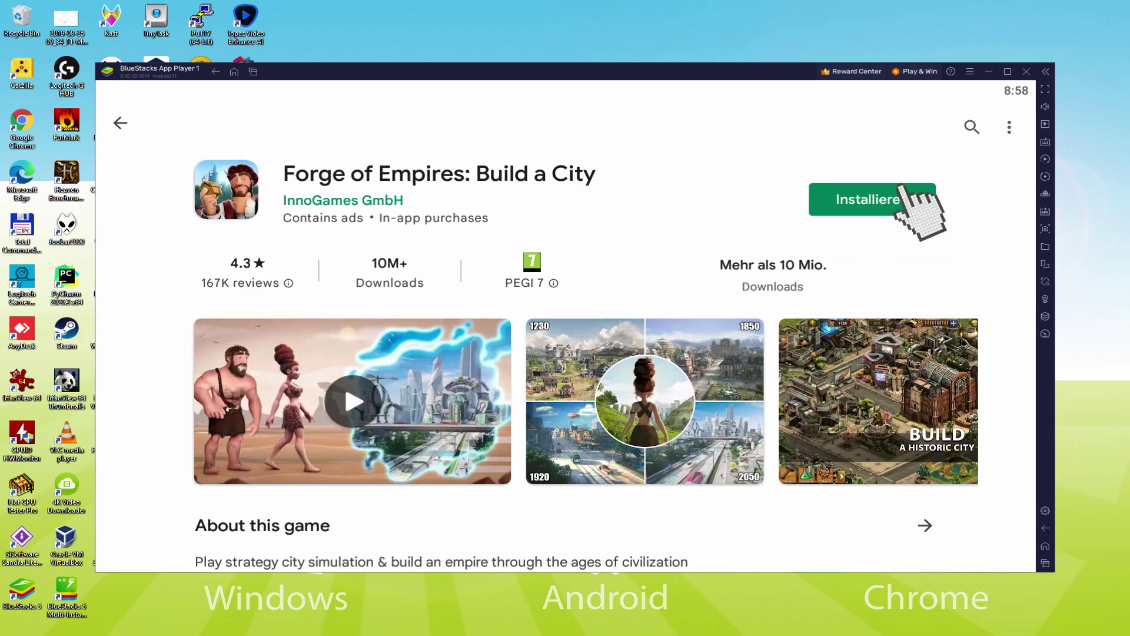
{"action": "left_click", "coordinate": [869, 199]}
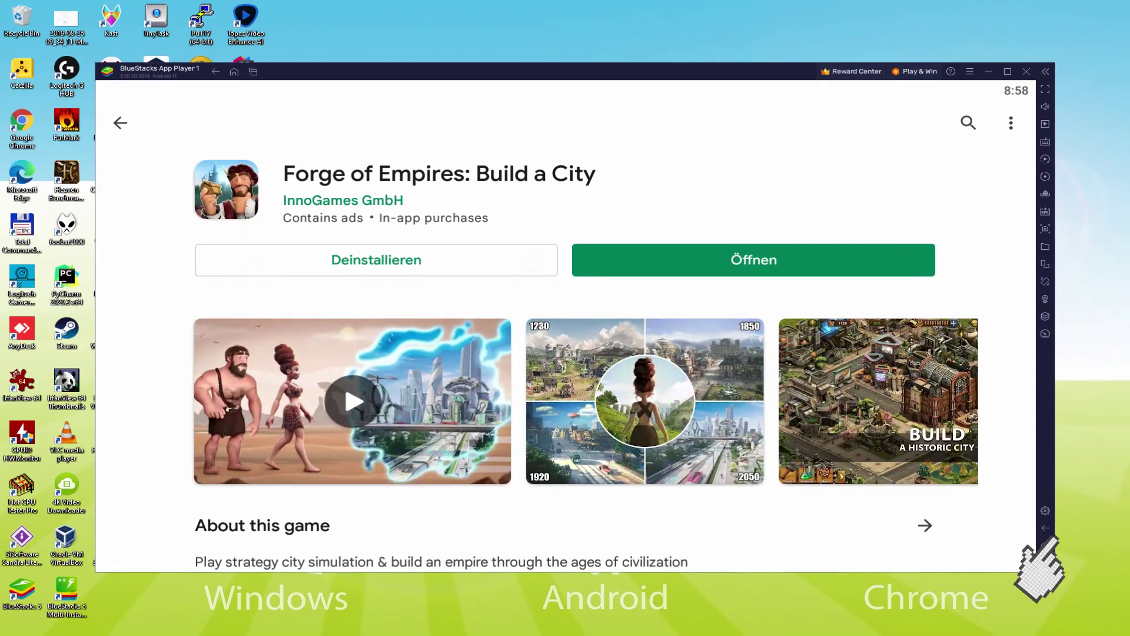
{"action": "left_click", "coordinate": [1046, 546]}
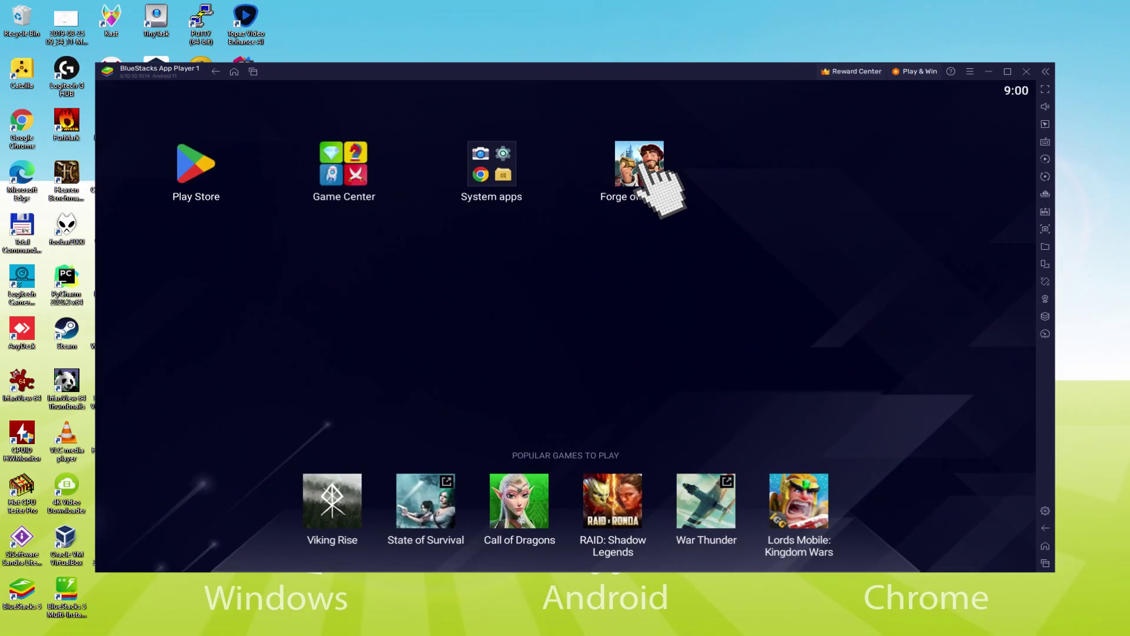
Launch Forge of Empires and move the hunter building next to the road that leads to the town hall.
{"action": "left_click", "coordinate": [287, 383]}
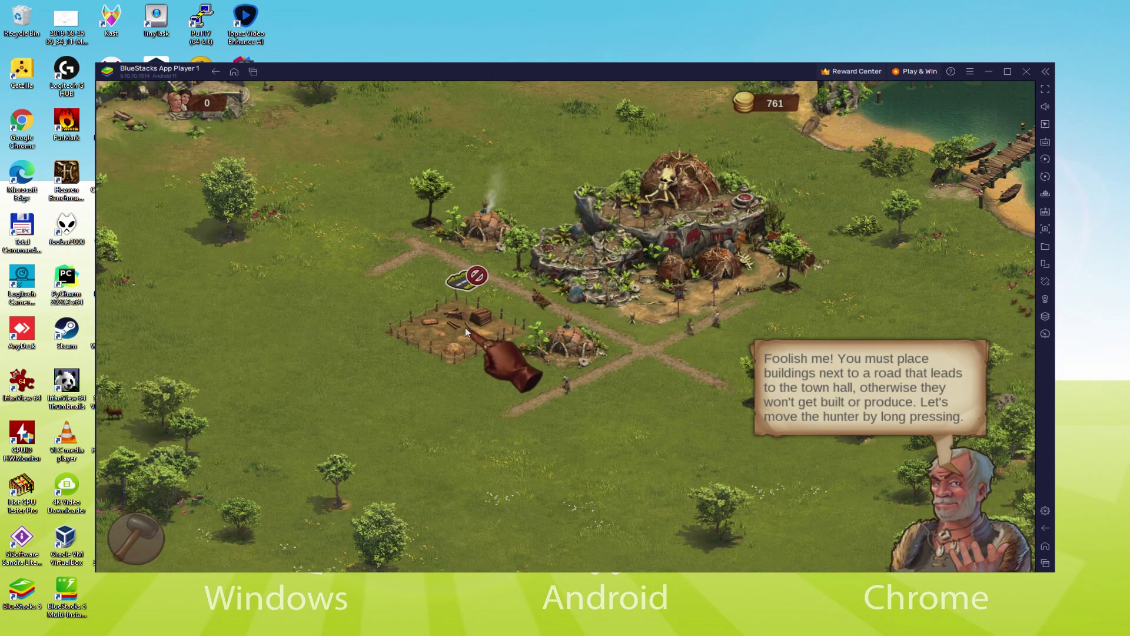
{"action": "left_click_drag", "start_coordinate": [466, 327], "coordinate": [500, 305]}
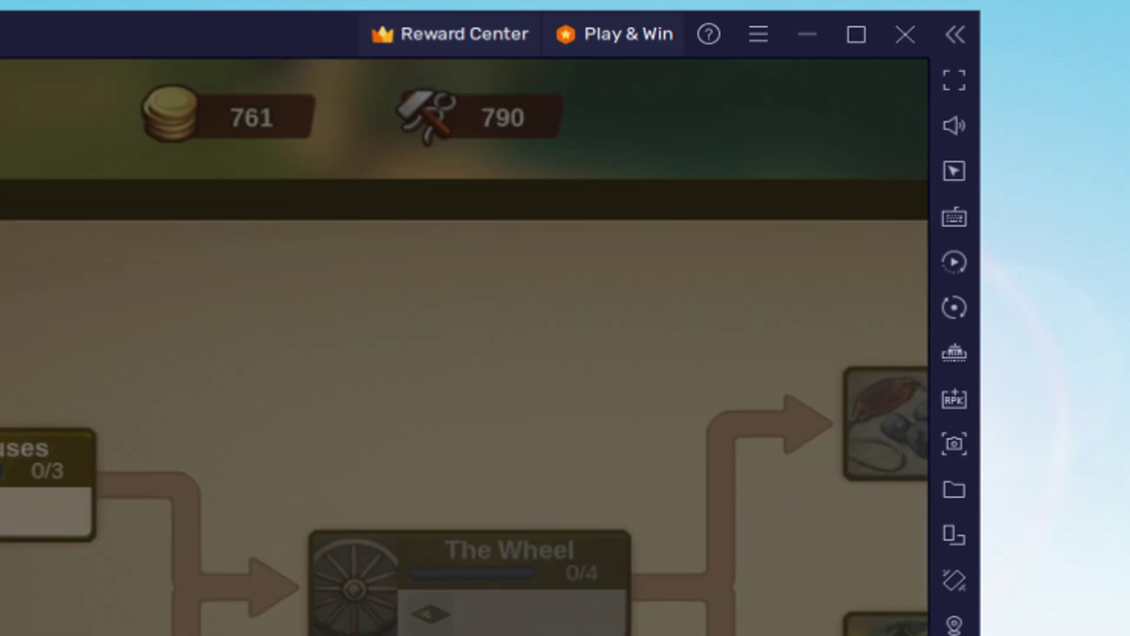
Research Stilt Houses with 3 Forge Points and collect the Bronze Age rewards.
{"action": "left_click", "coordinate": [49, 533]}
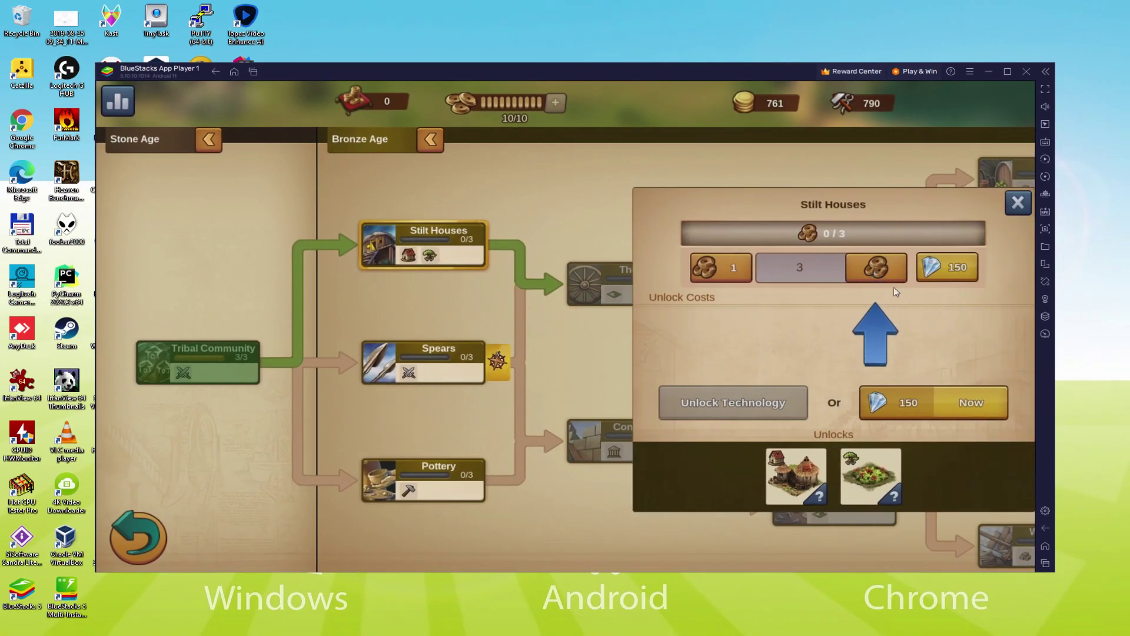
{"action": "left_click", "coordinate": [880, 269]}
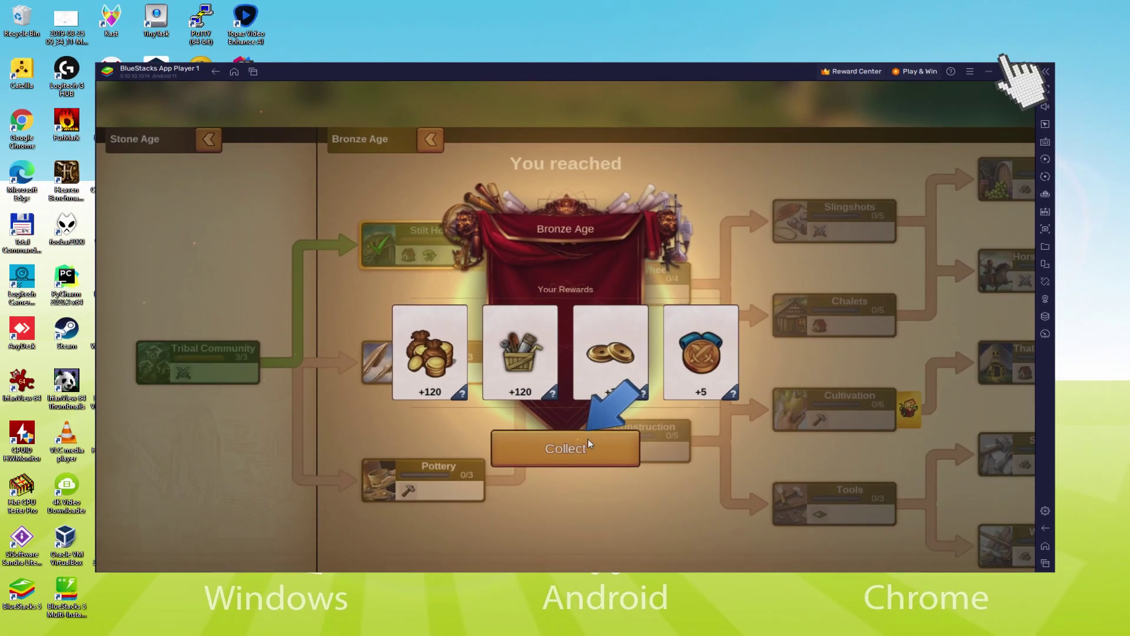
{"action": "left_click", "coordinate": [588, 439]}
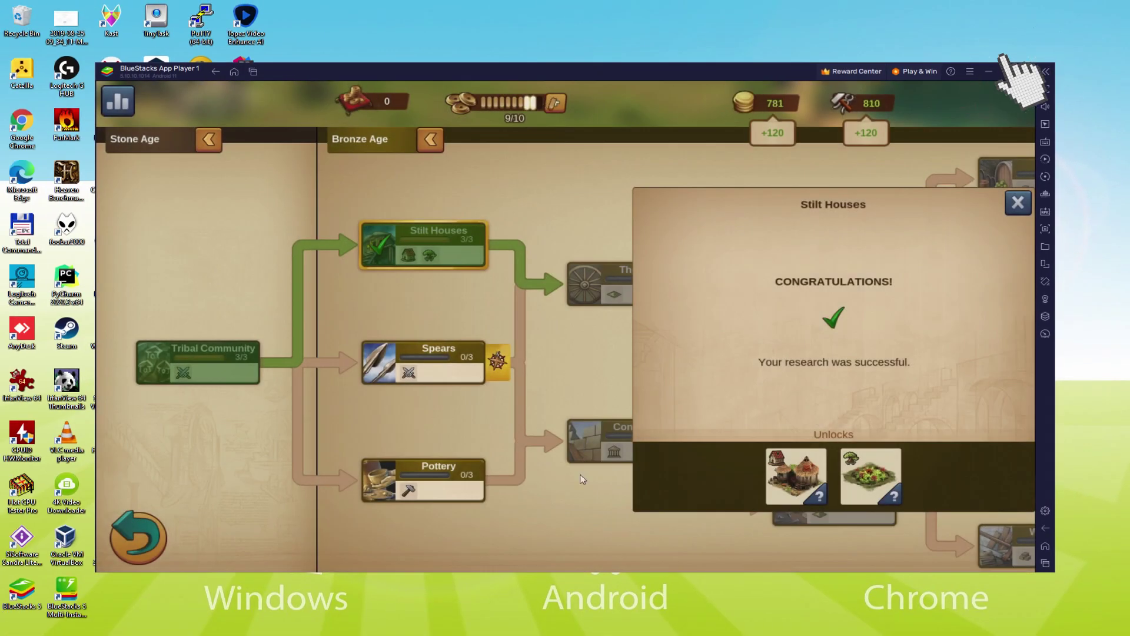
Dismiss the advisor's message on the research screen and return to the city.
{"action": "left_click", "coordinate": [965, 97]}
{"action": "left_click", "coordinate": [822, 510]}
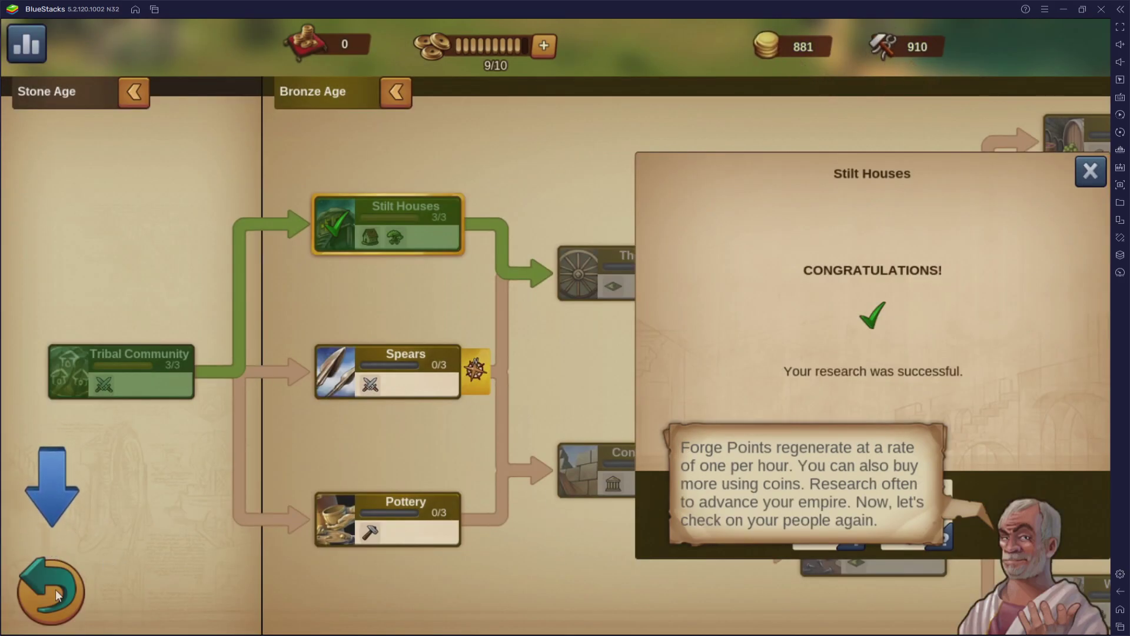
{"action": "left_click", "coordinate": [817, 506]}
{"action": "left_click", "coordinate": [36, 589]}
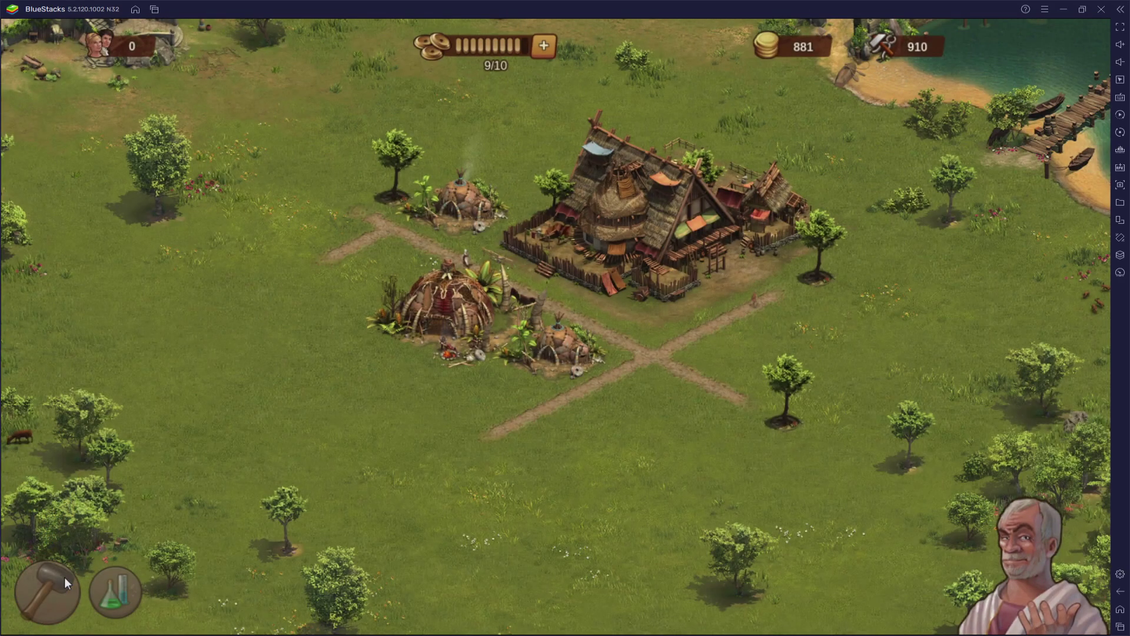
Build a Memorial at the end of the road beside the hunter, and acknowledge the happiness explanation.
{"action": "left_click", "coordinate": [740, 487]}
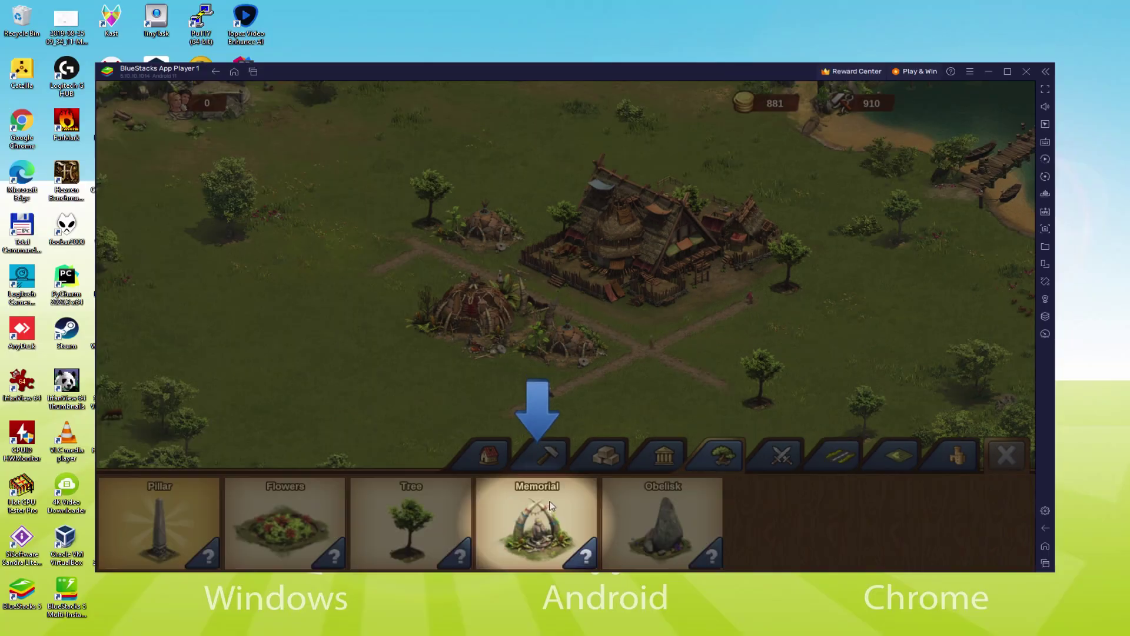
{"action": "left_click", "coordinate": [539, 566]}
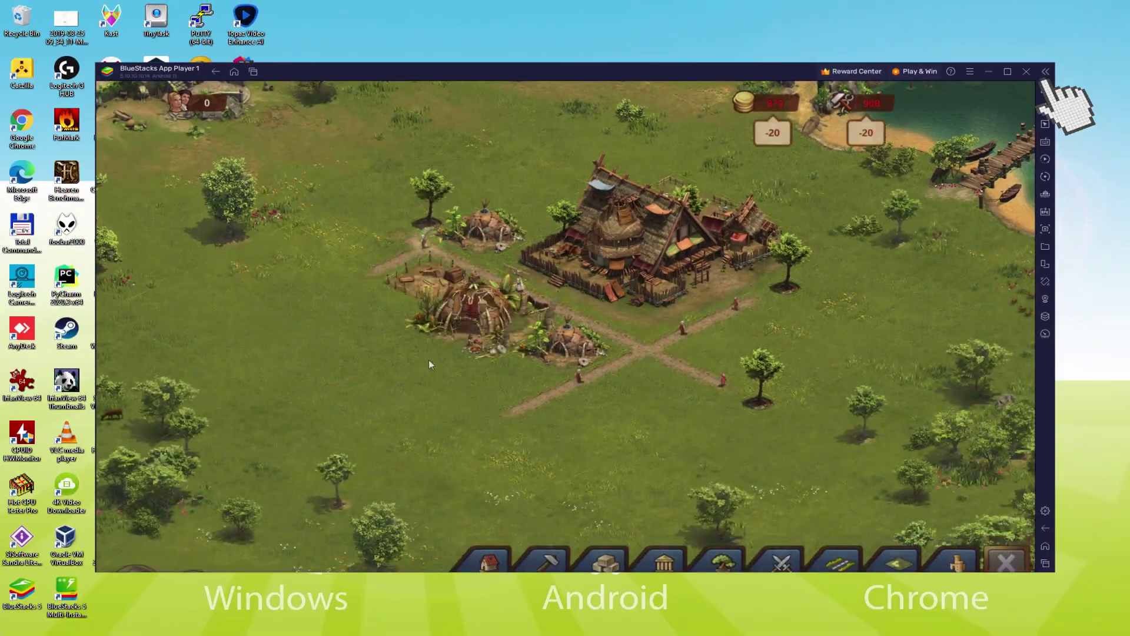
{"action": "left_click", "coordinate": [429, 359]}
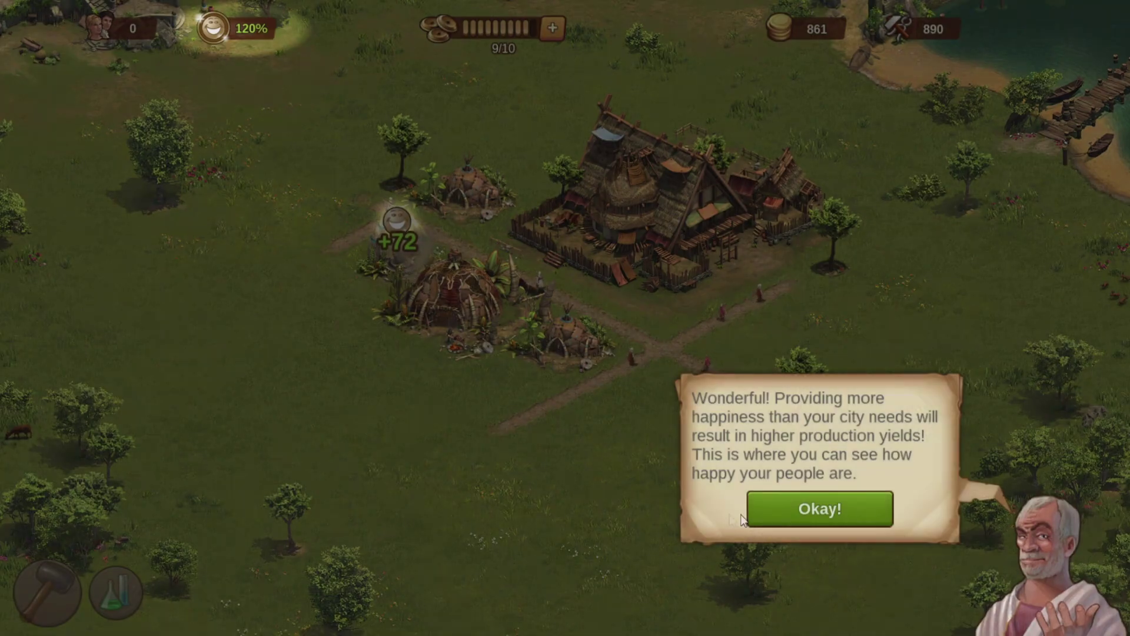
{"action": "left_click", "coordinate": [822, 509]}
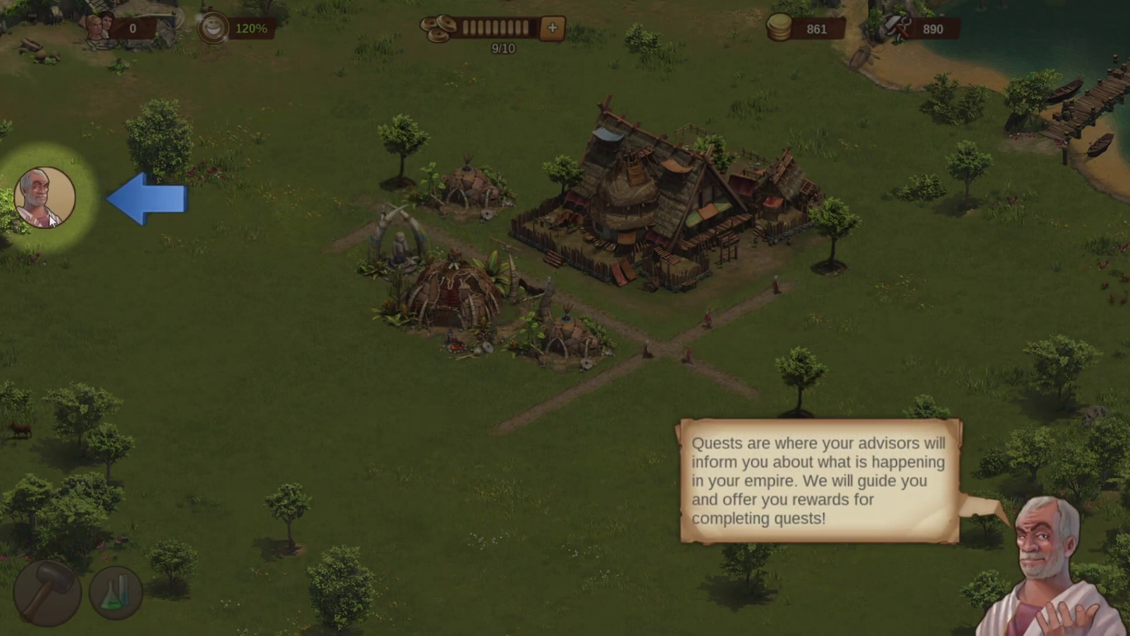
Open the advisor's quest and build a Stilt House beside the road in front of the town hall.
{"action": "left_click", "coordinate": [48, 214]}
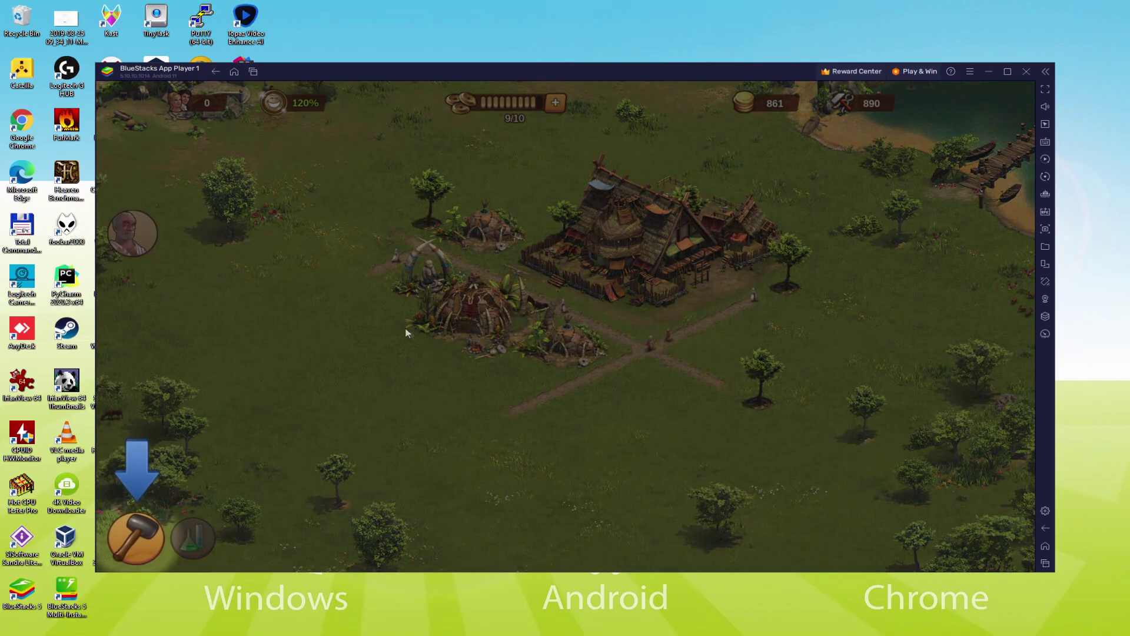
{"action": "left_click", "coordinate": [59, 570]}
{"action": "left_click", "coordinate": [488, 553]}
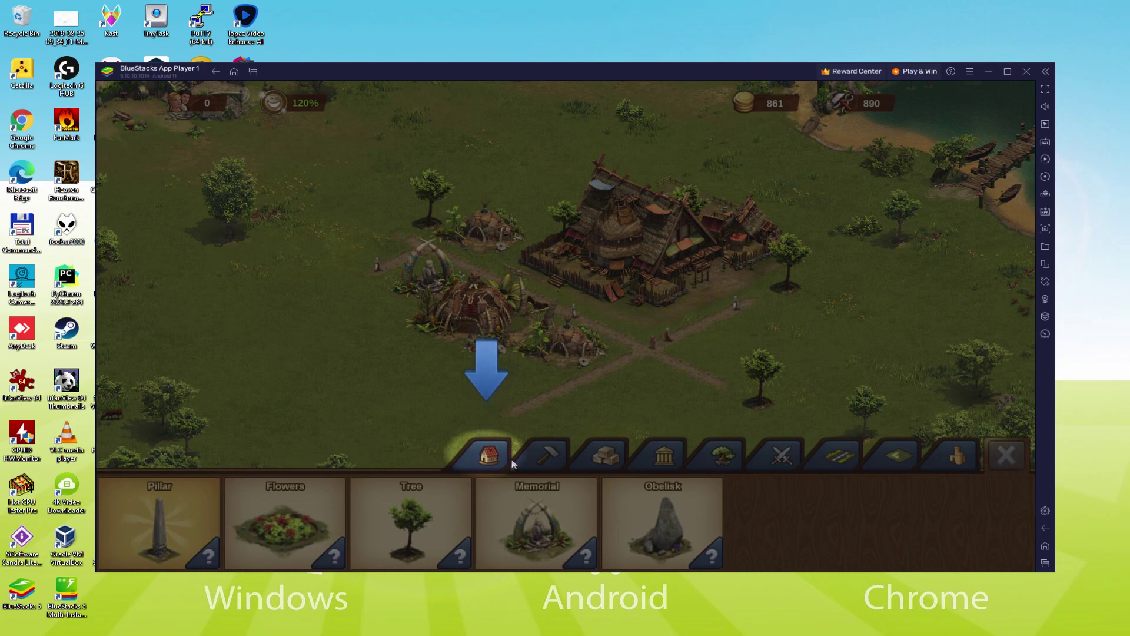
{"action": "left_click", "coordinate": [286, 521]}
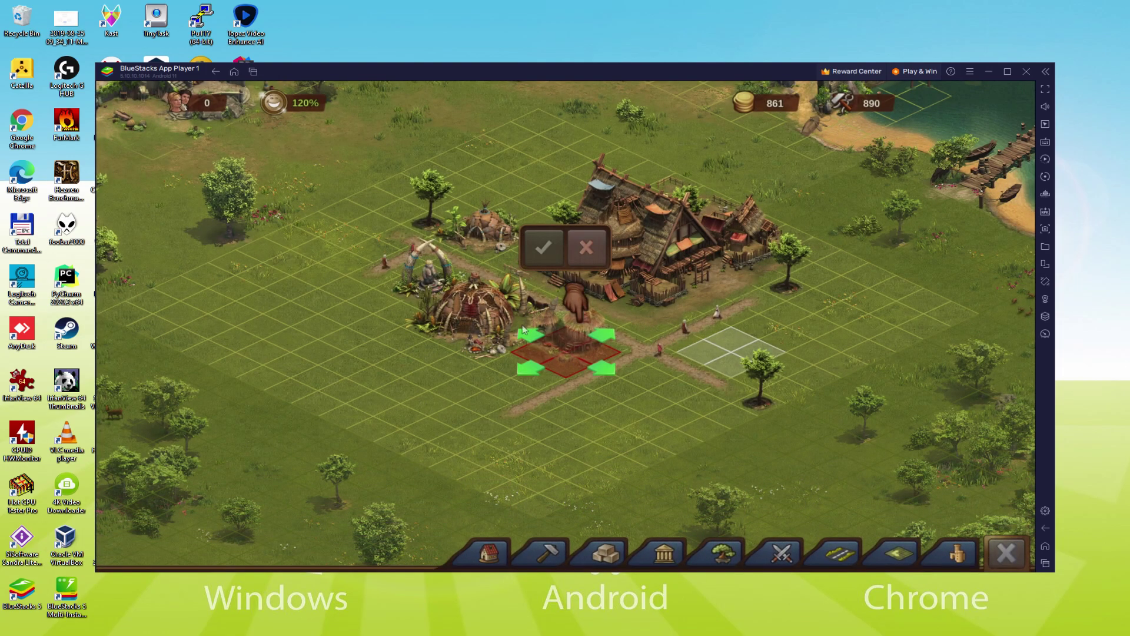
{"action": "left_click_drag", "start_coordinate": [747, 367], "coordinate": [727, 348]}
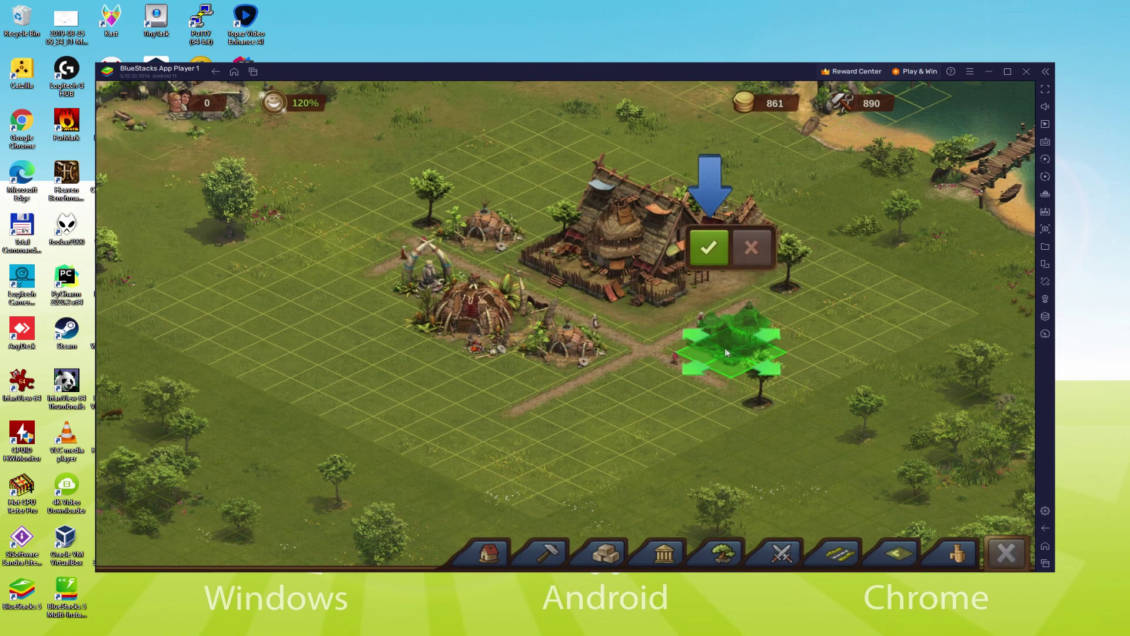
{"action": "left_click", "coordinate": [706, 253]}
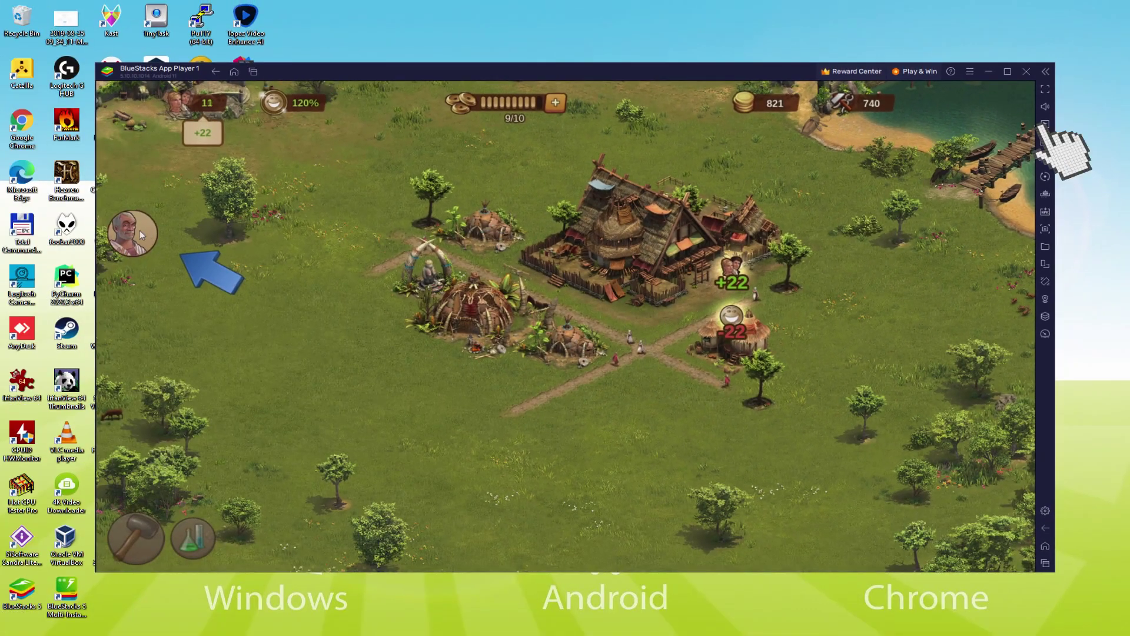
Collect the completed quest's reward, bringing up the controls editor, and acknowledge the gift of Diamonds.
{"action": "left_click", "coordinate": [140, 231]}
{"action": "key", "text": "ctrl+shift+a"}
{"action": "left_click", "coordinate": [390, 324]}
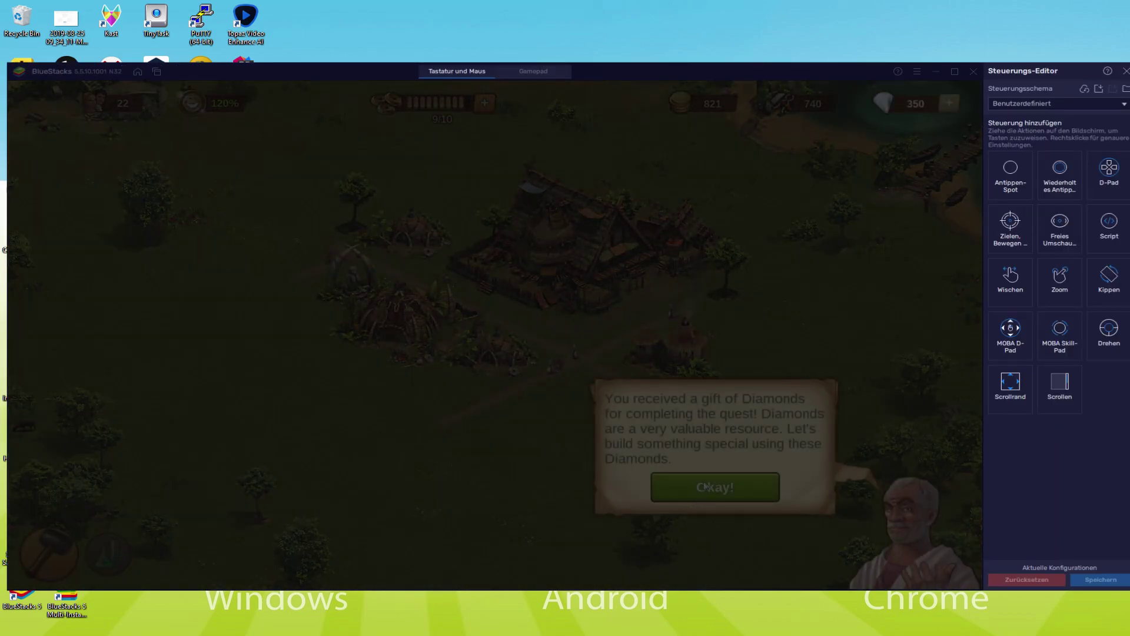
{"action": "left_click", "coordinate": [701, 488]}
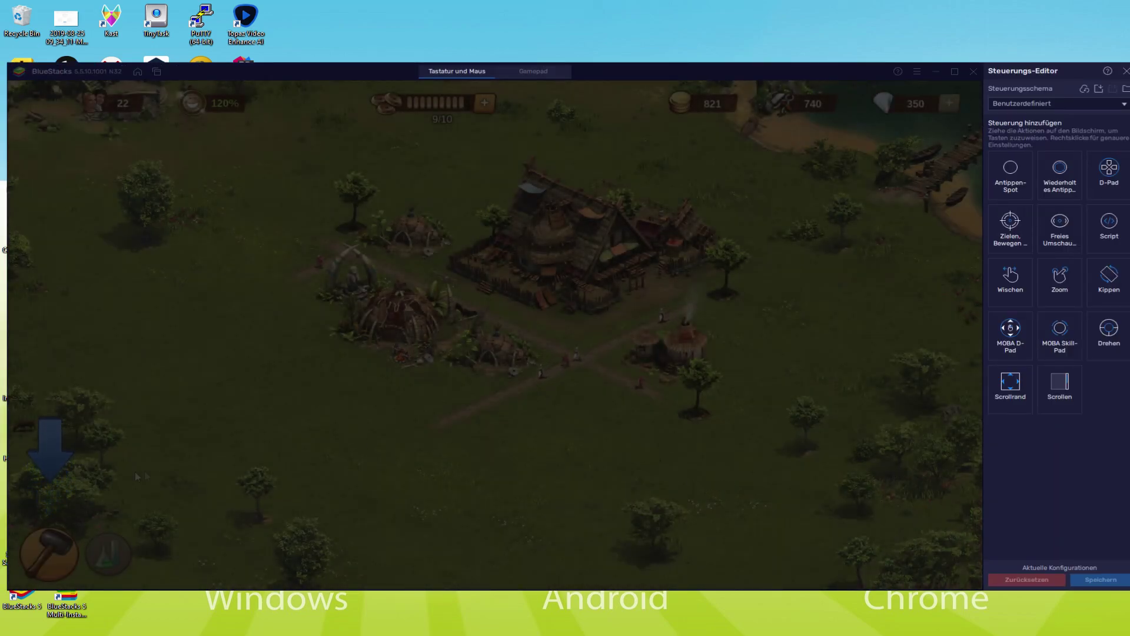
Build a Longhouse with Diamonds beside the road near the hunter, and close the controls editor.
{"action": "left_click", "coordinate": [49, 553]}
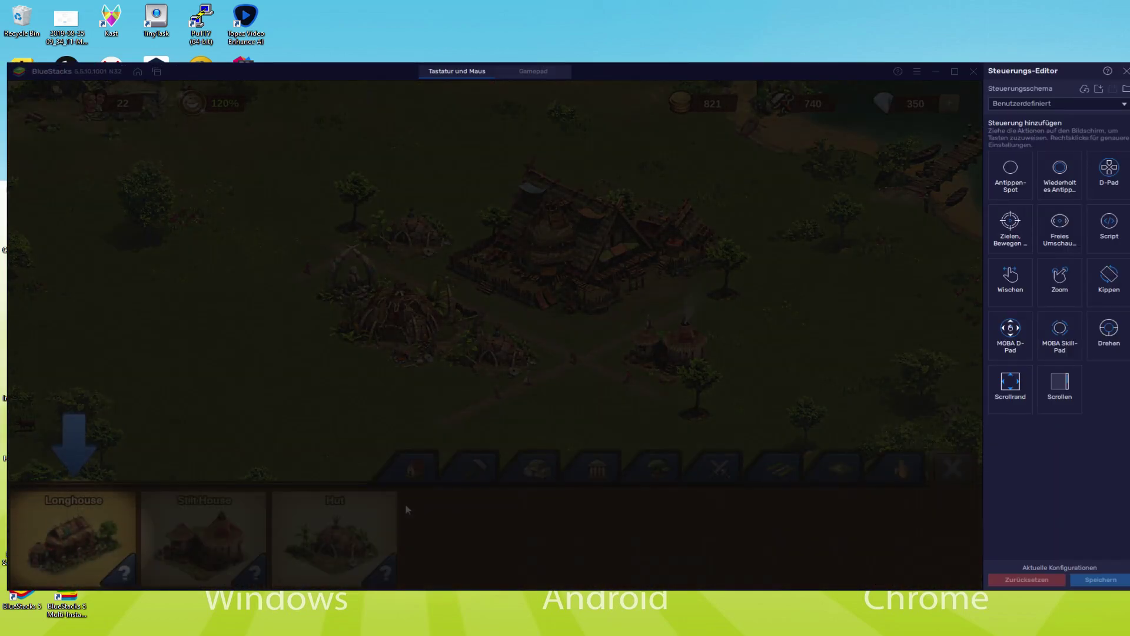
{"action": "left_click", "coordinate": [74, 536]}
{"action": "left_click_drag", "start_coordinate": [436, 403], "coordinate": [415, 396]}
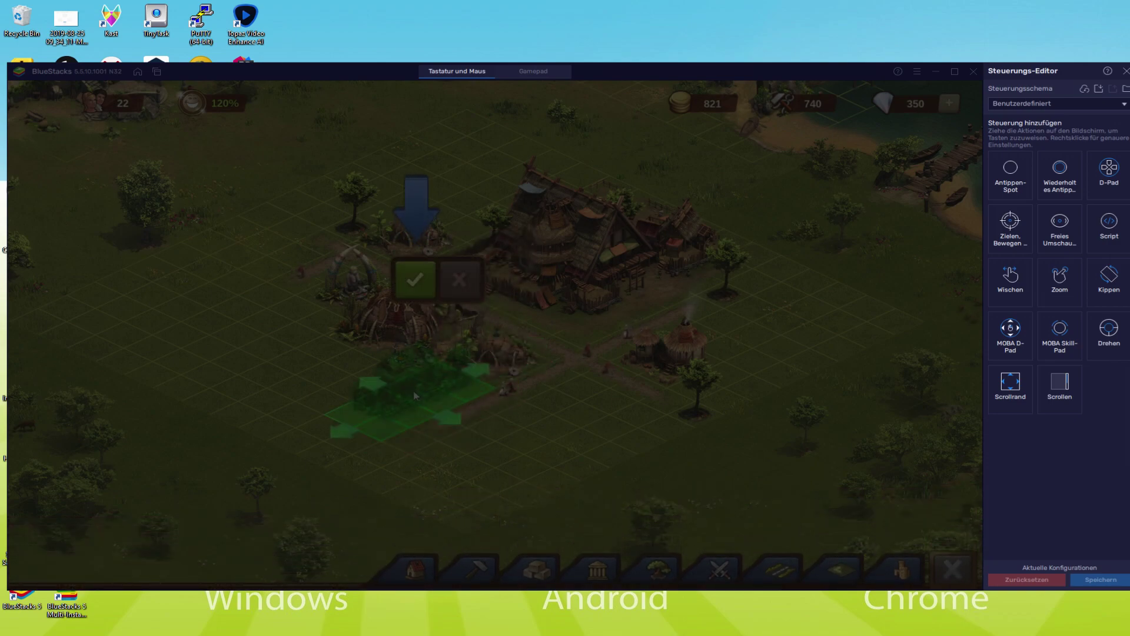
{"action": "left_click", "coordinate": [417, 288]}
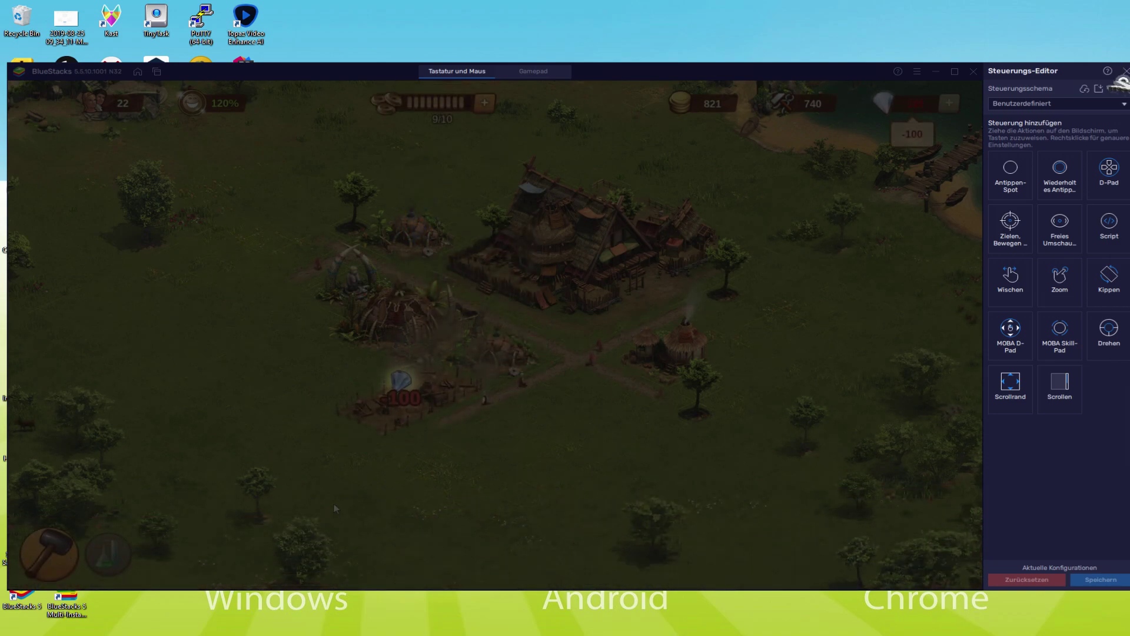
{"action": "key", "text": "ctrl+shift+a"}
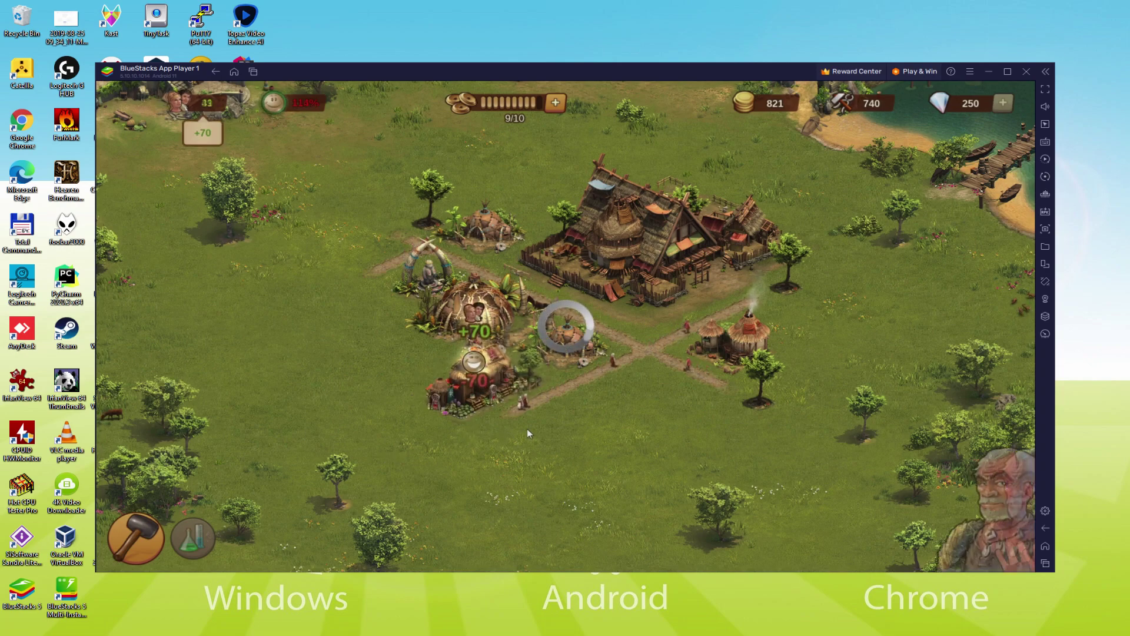
Open the advisor's next quest, collect its reward, and confirm the suggested player name and portrait.
{"action": "left_click", "coordinate": [777, 473]}
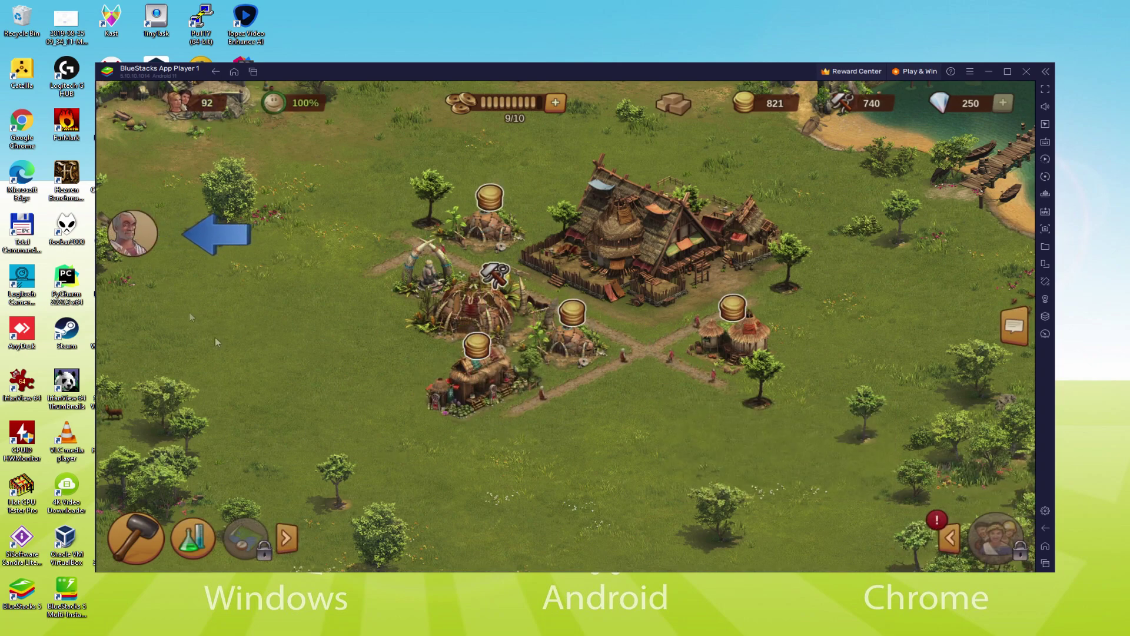
{"action": "left_click", "coordinate": [132, 233]}
{"action": "left_click", "coordinate": [459, 318]}
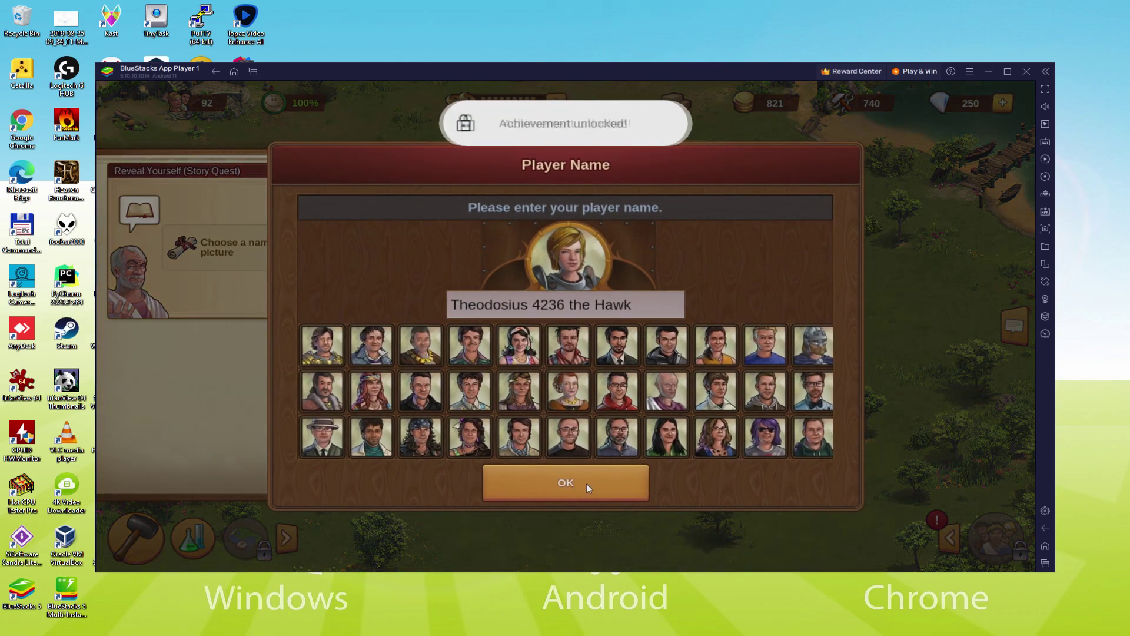
{"action": "left_click", "coordinate": [584, 490]}
Start the 5-minute Trophy production at the hunter.
{"action": "left_click", "coordinate": [478, 316]}
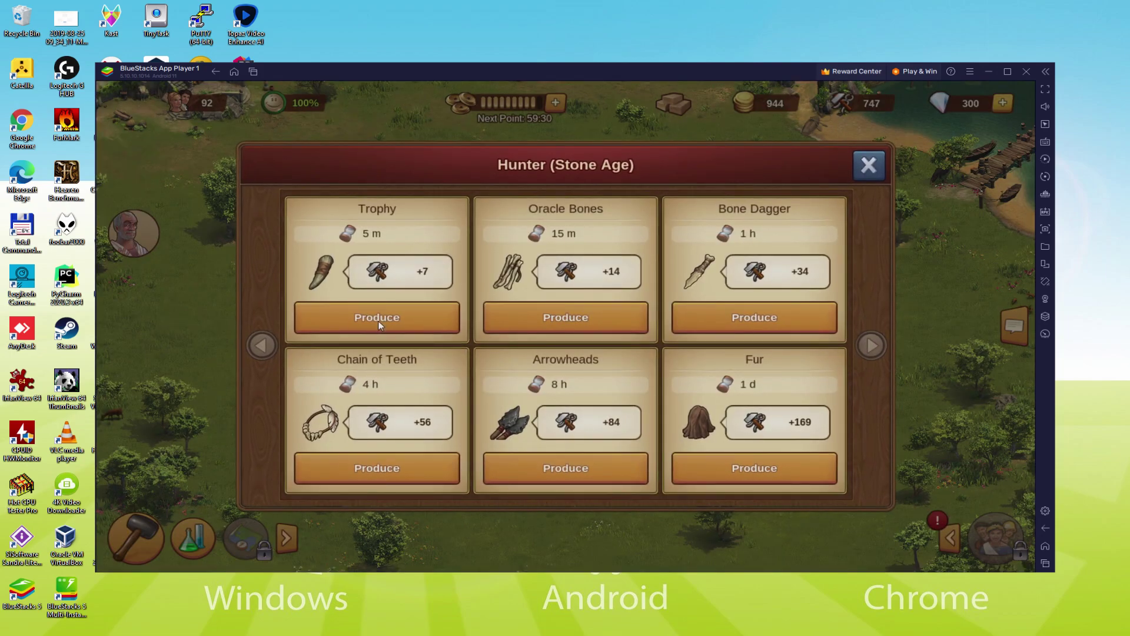
{"action": "left_click", "coordinate": [378, 321]}
Check the building information of the Longhouse and of the Hut near the town hall.
{"action": "left_click", "coordinate": [479, 374]}
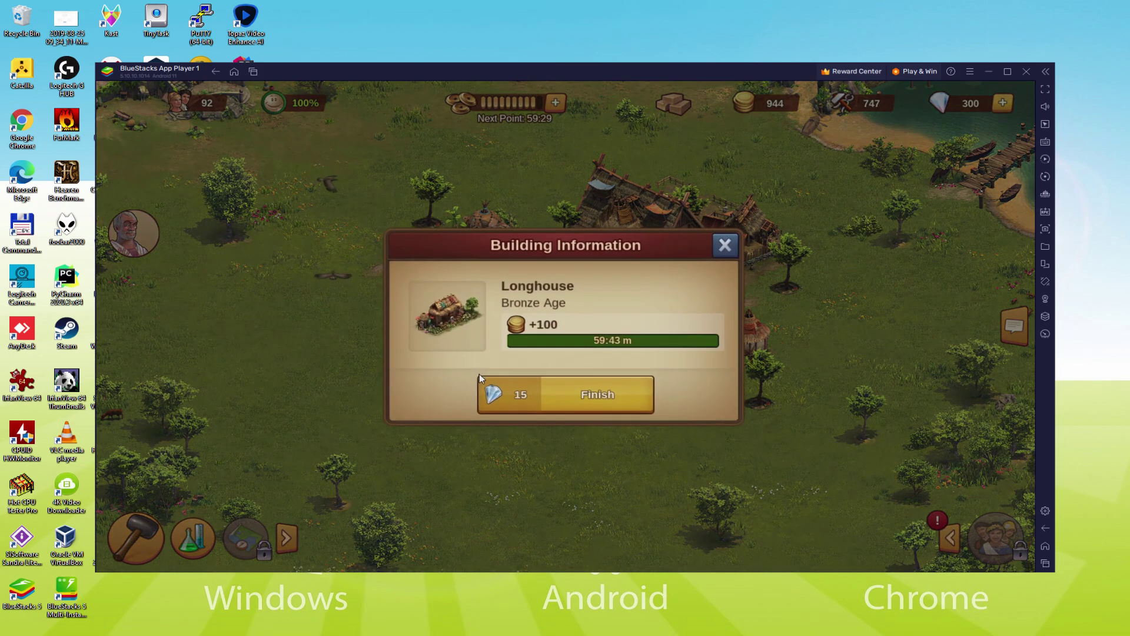
{"action": "left_click", "coordinate": [726, 245]}
{"action": "left_click", "coordinate": [498, 235]}
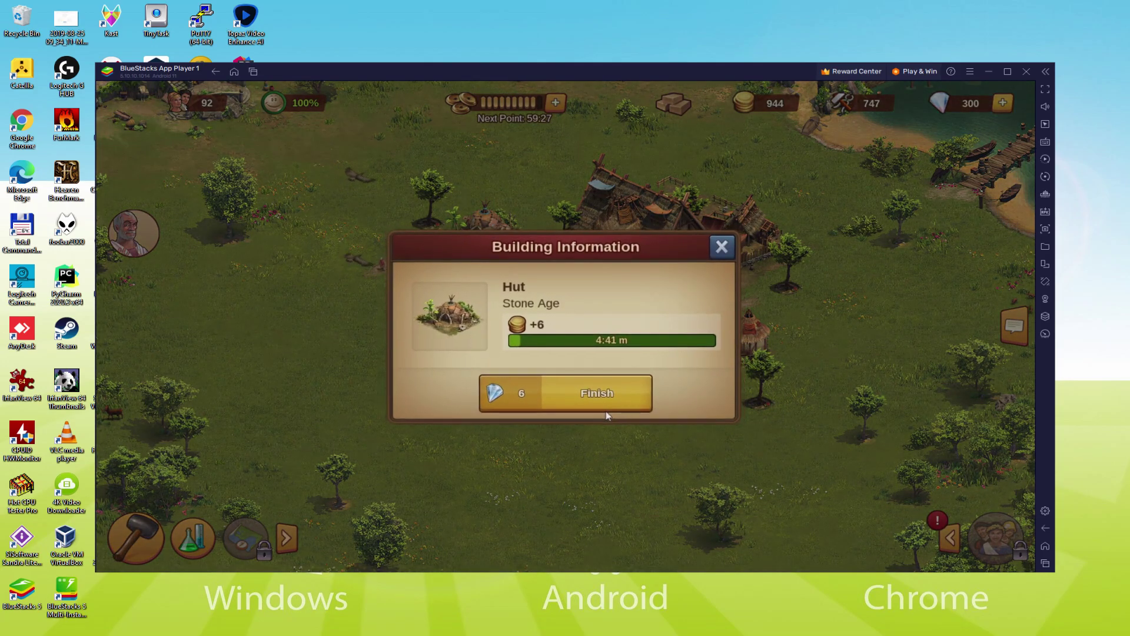
Check the building information of the Stilt House and close it.
{"action": "left_click", "coordinate": [734, 290]}
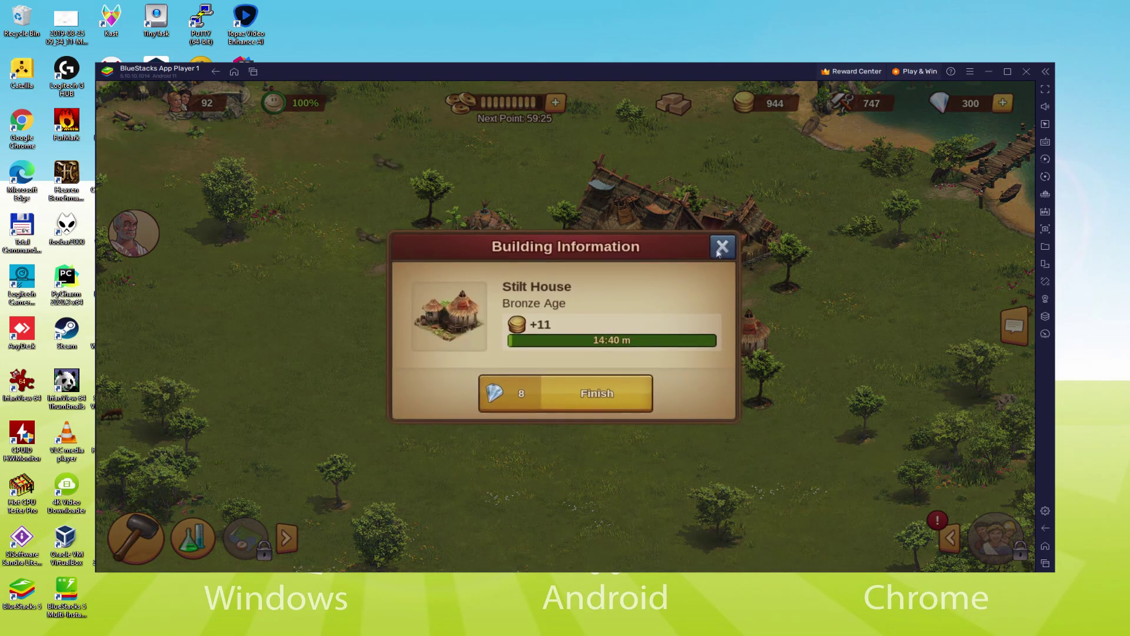
{"action": "left_click", "coordinate": [723, 246]}
Review the advisor's Research Spears story quest and its hint, and close the quest book.
{"action": "left_click", "coordinate": [133, 232]}
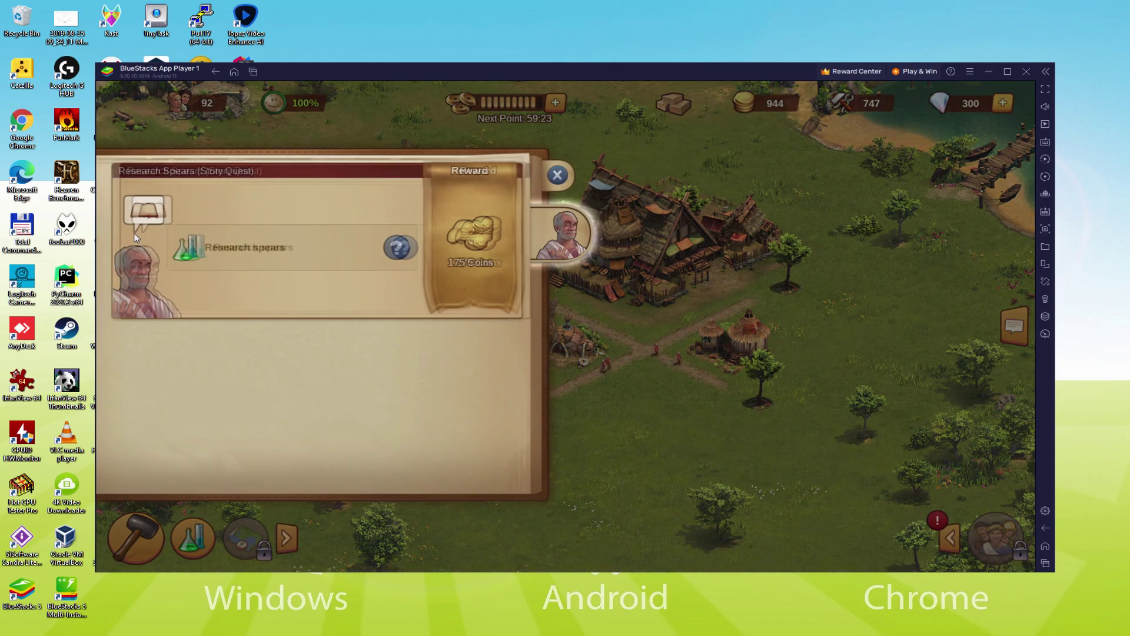
{"action": "left_click", "coordinate": [476, 267]}
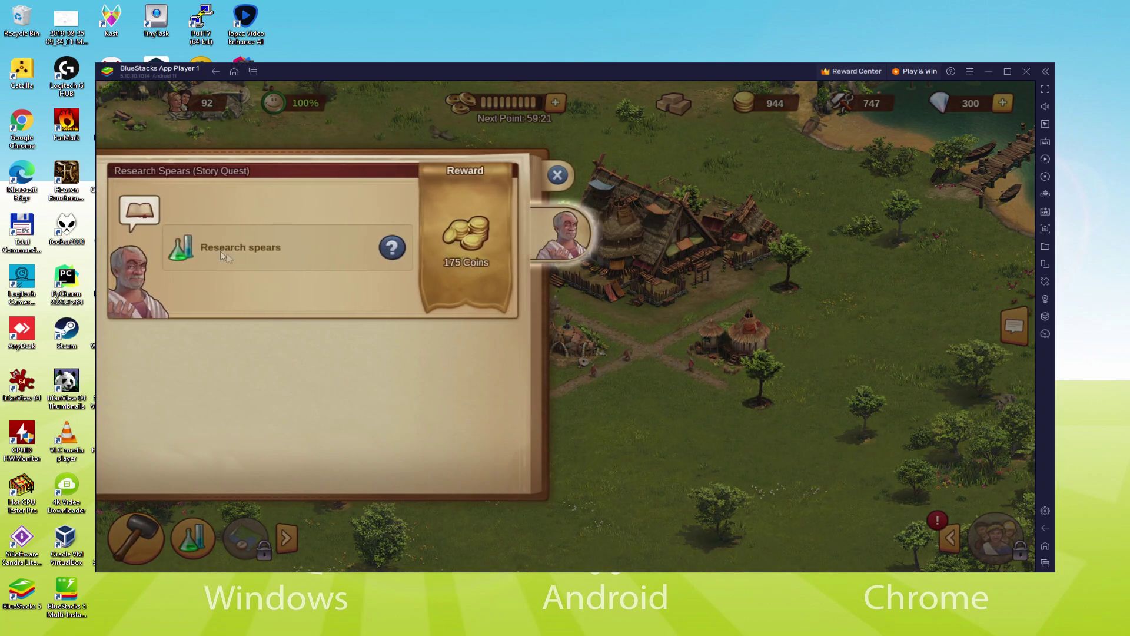
{"action": "left_click", "coordinate": [395, 250]}
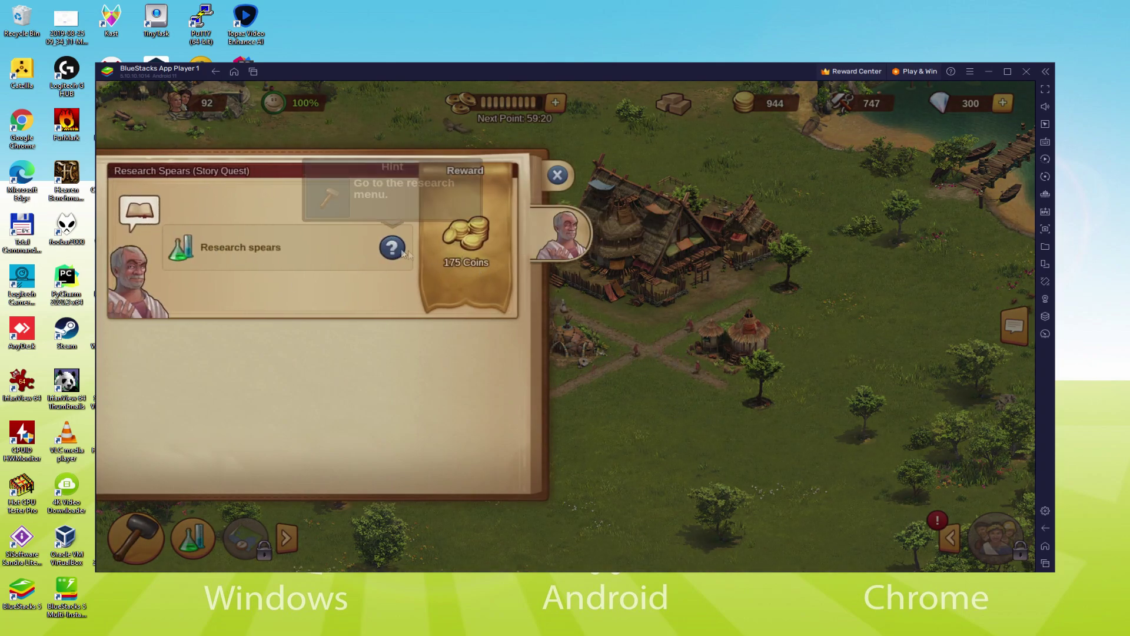
{"action": "left_click", "coordinate": [432, 280]}
{"action": "left_click", "coordinate": [556, 177]}
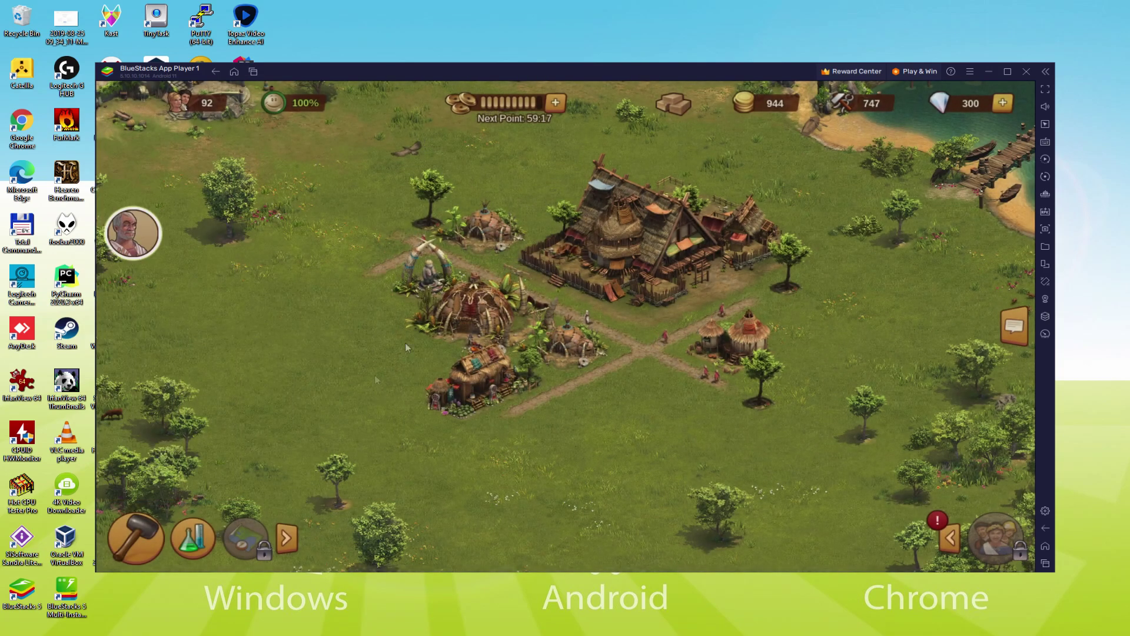
Research the Spears technology in the Bronze Age section of the research tree.
{"action": "left_click", "coordinate": [189, 535]}
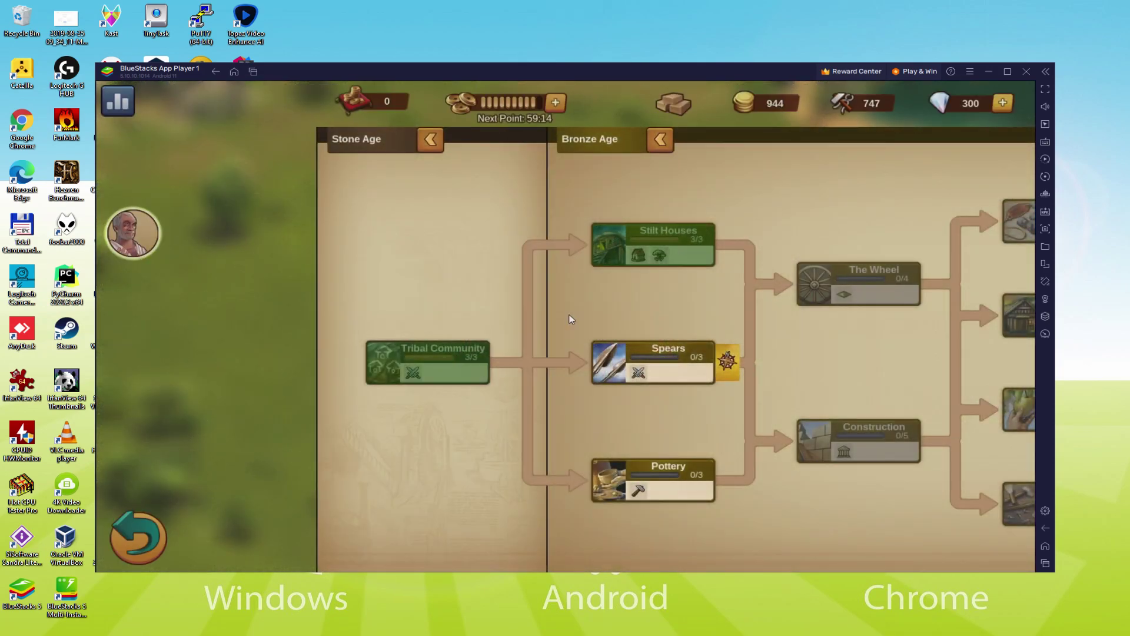
{"action": "left_click", "coordinate": [650, 362]}
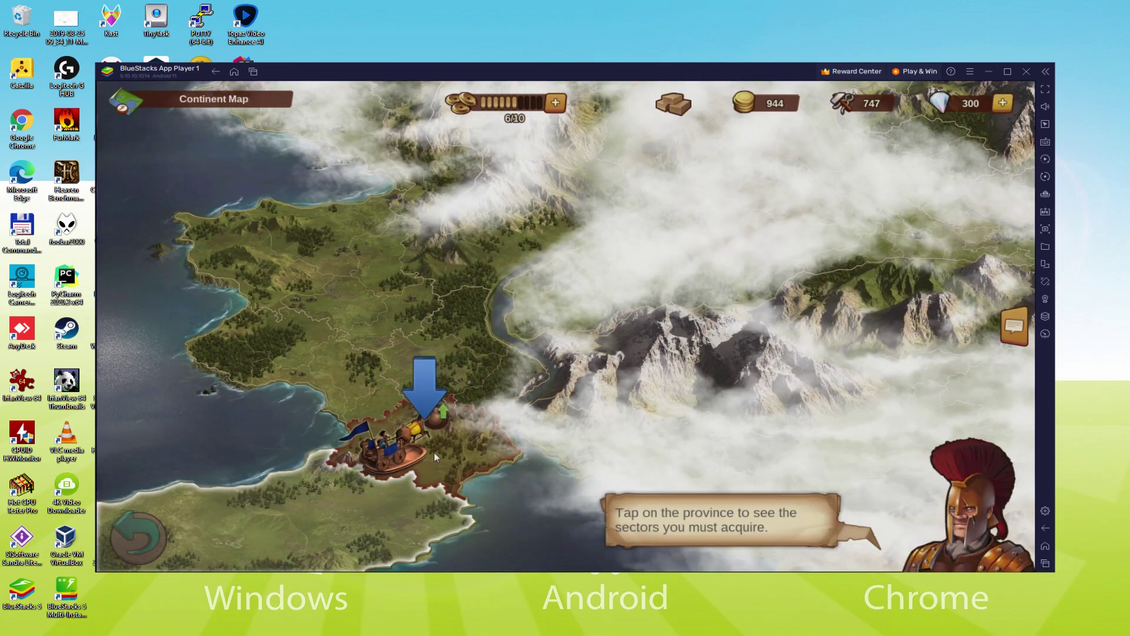
Open the Dunarsund province on the Continent Map, select its coin sector, and send two spearfighters into battle there.
{"action": "left_click", "coordinate": [436, 405]}
{"action": "left_click", "coordinate": [395, 383]}
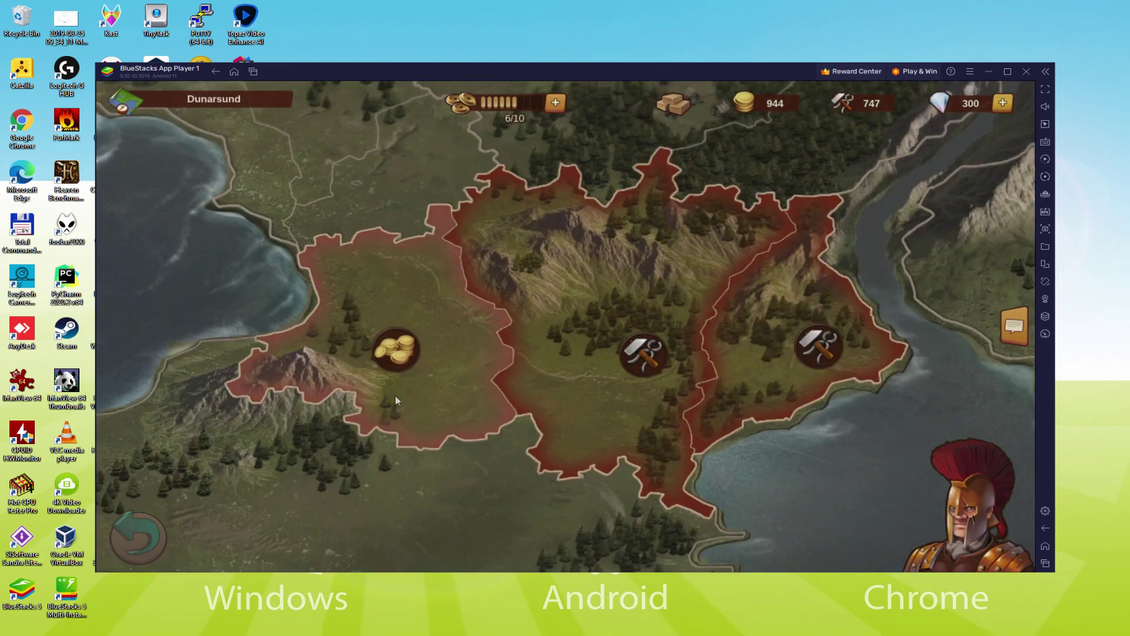
{"action": "left_click", "coordinate": [430, 476]}
{"action": "left_click_drag", "start_coordinate": [393, 439], "coordinate": [314, 236]}
{"action": "left_click_drag", "start_coordinate": [302, 430], "coordinate": [314, 299]}
{"action": "left_click", "coordinate": [496, 491]}
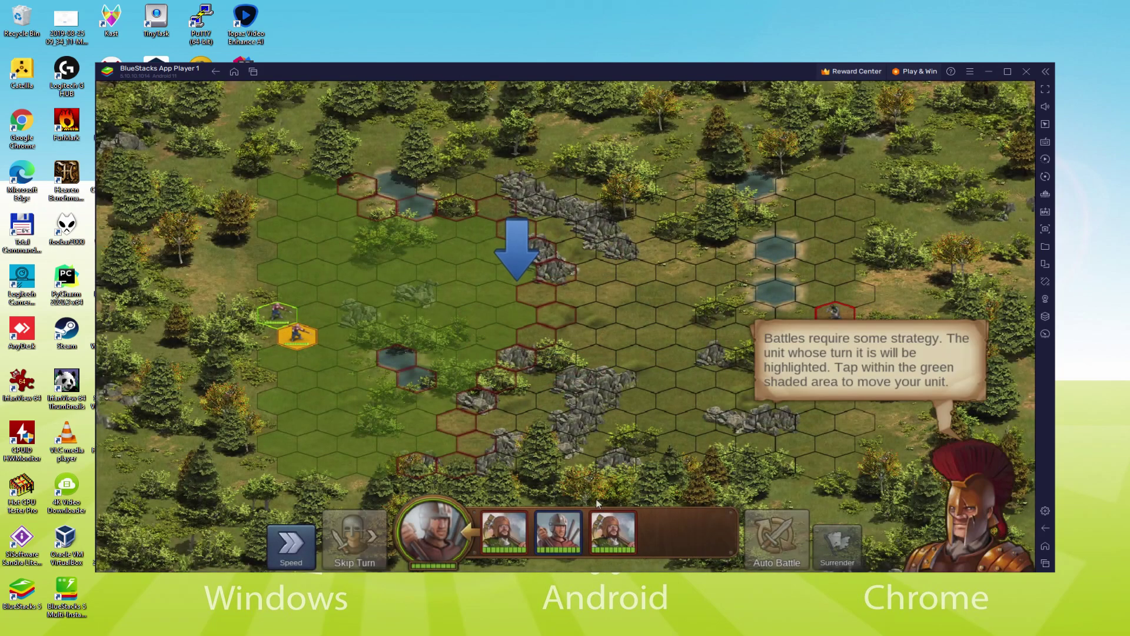
Move the first spearfighter to the marked hex below the rocks and the second onto the bush for cover.
{"action": "left_click", "coordinate": [518, 314]}
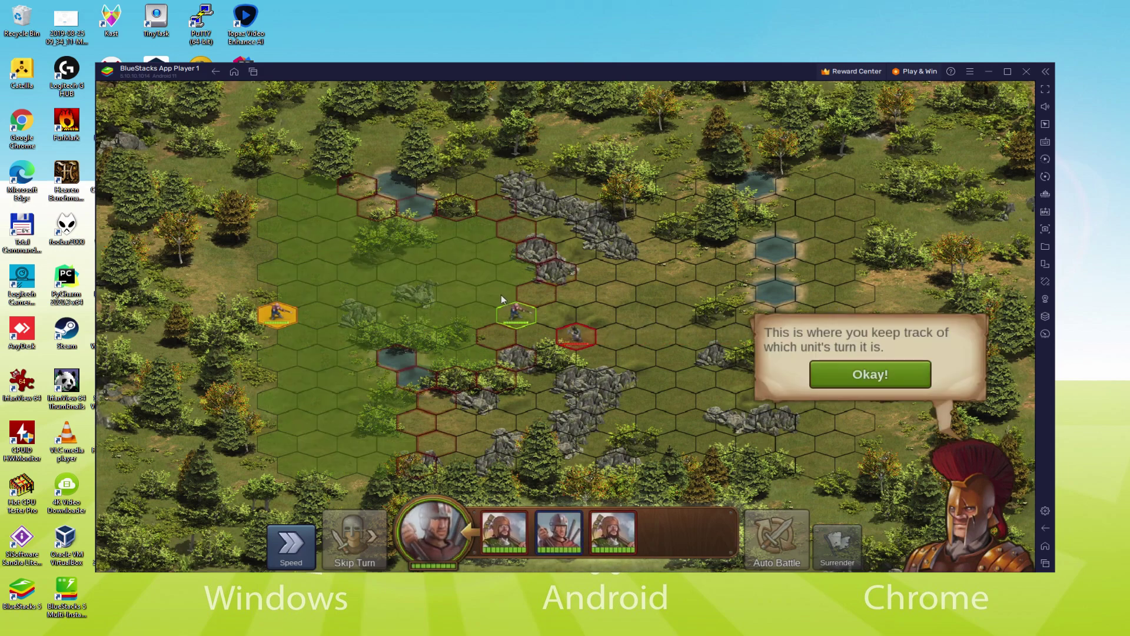
{"action": "left_click", "coordinate": [832, 368]}
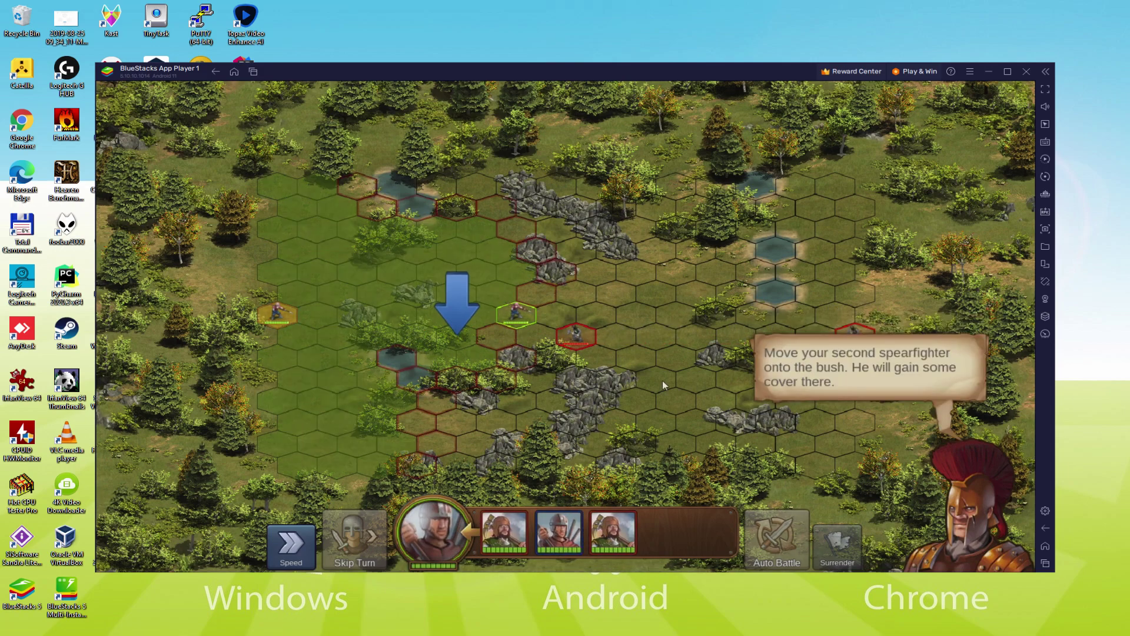
{"action": "left_click", "coordinate": [454, 337]}
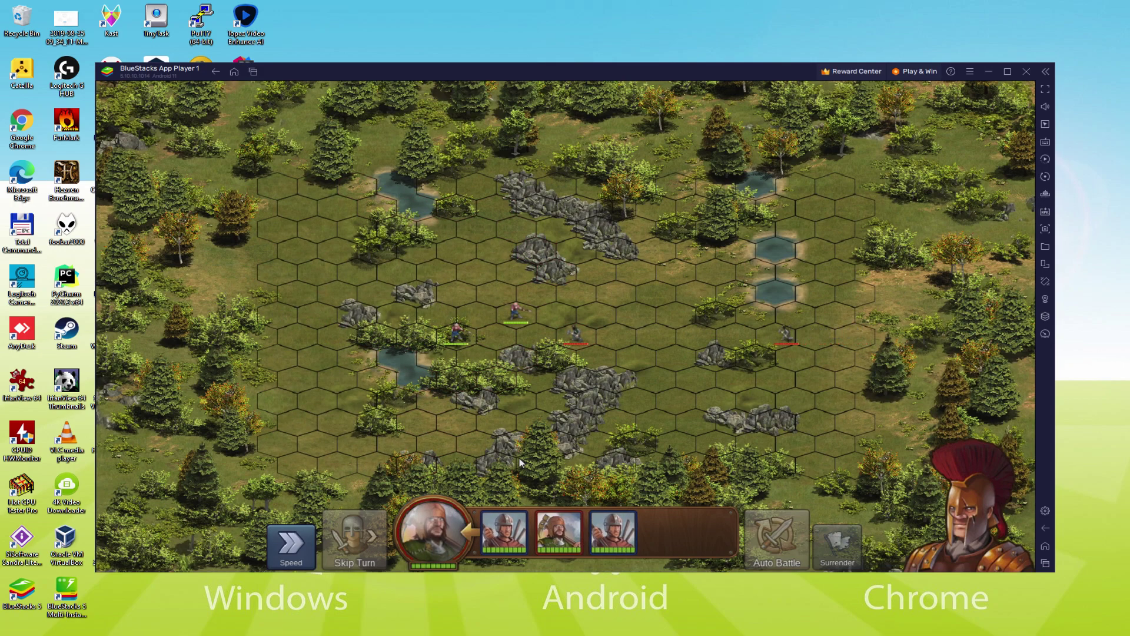
Attack the nearest enemy units with the spearfighters.
{"action": "left_click", "coordinate": [579, 343]}
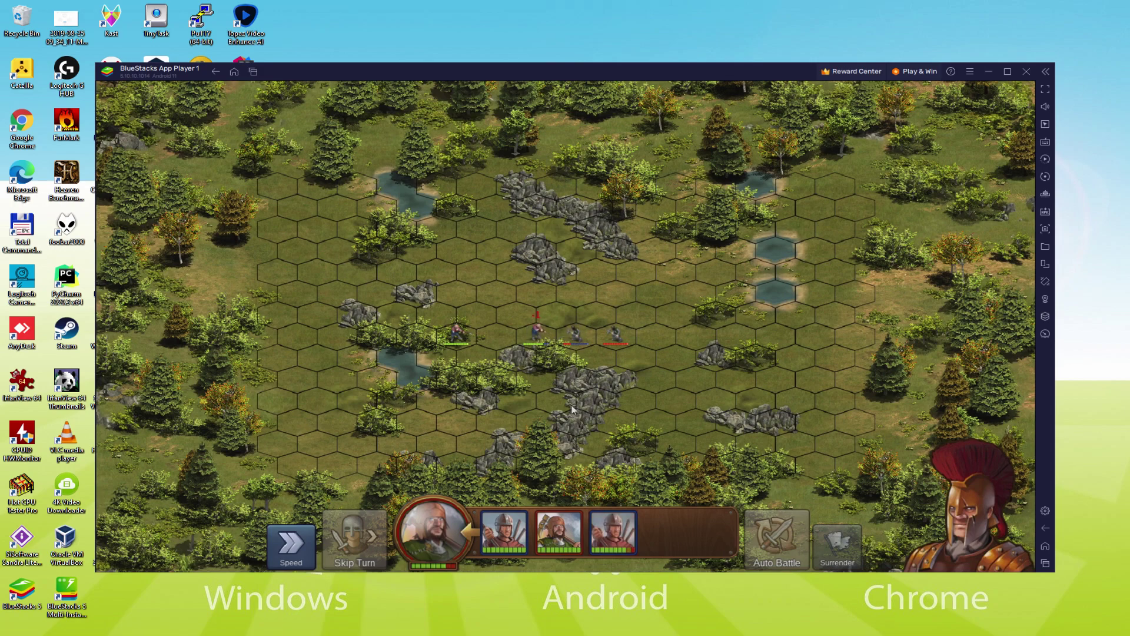
{"action": "left_click", "coordinate": [624, 370]}
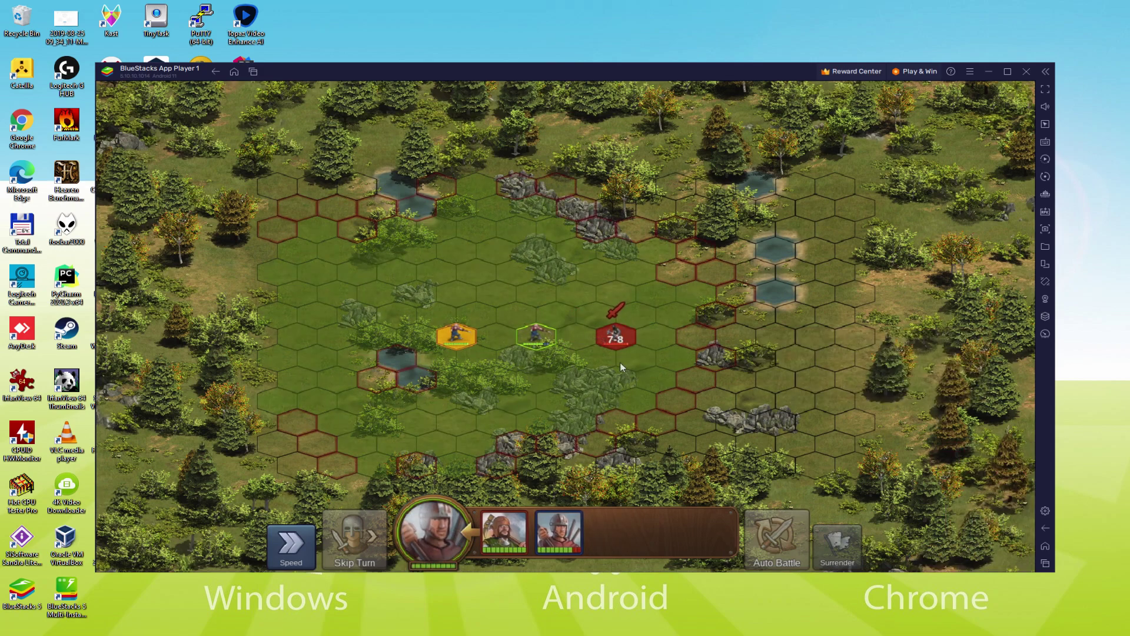